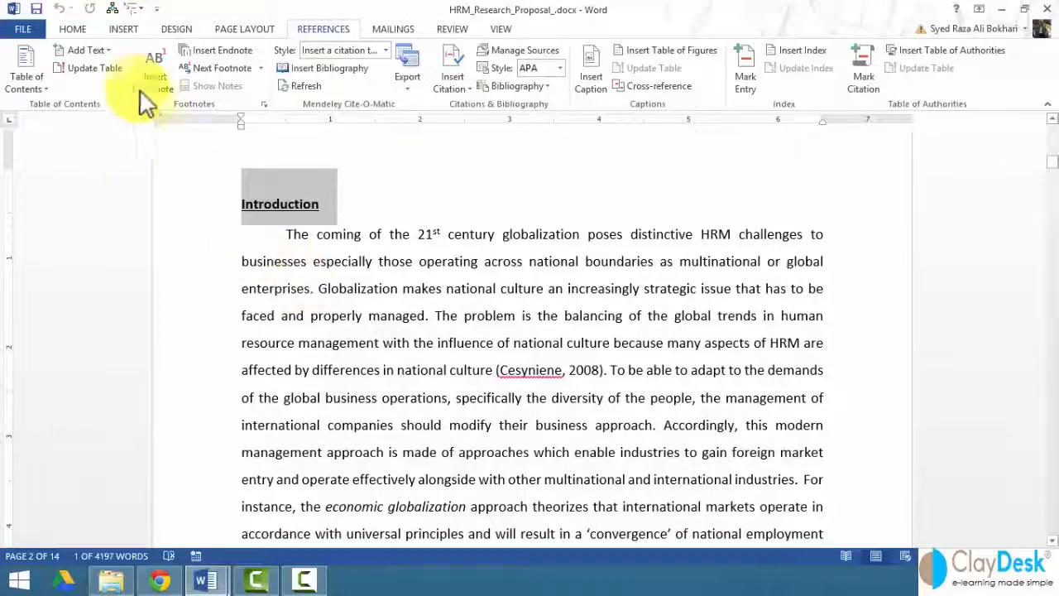
Apply the Heading 1 style to the "Introduction" and "Framework & Research Objective" section titles.
click(74, 30)
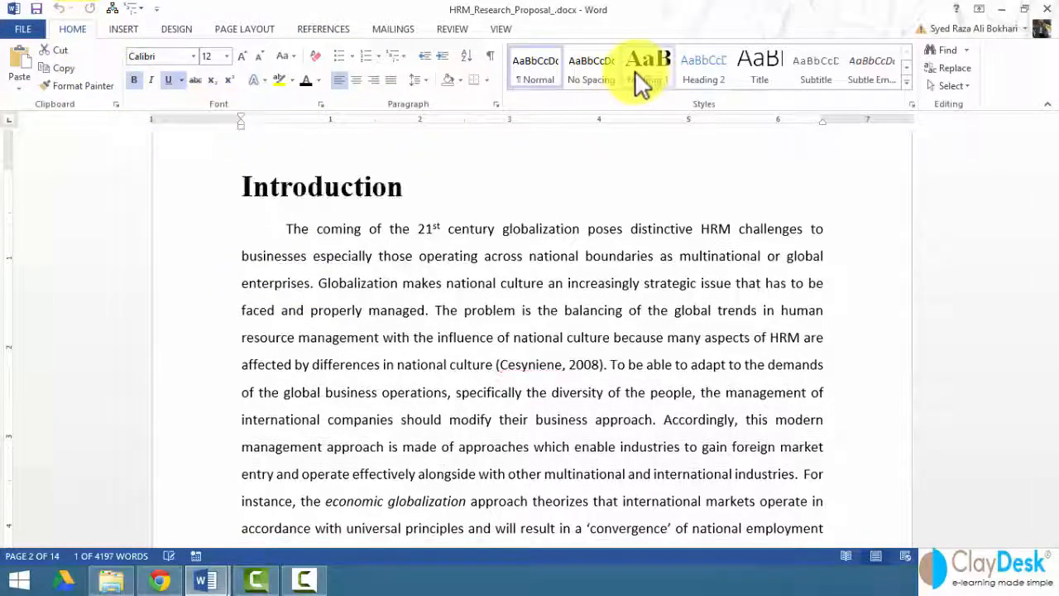
click(649, 72)
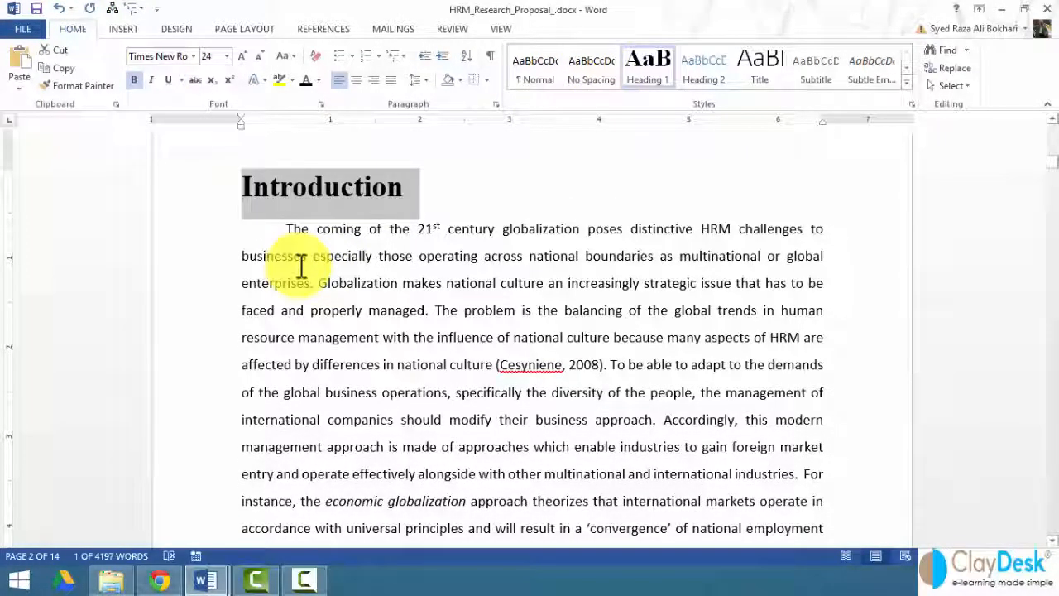
scroll(208, 284, down, 10)
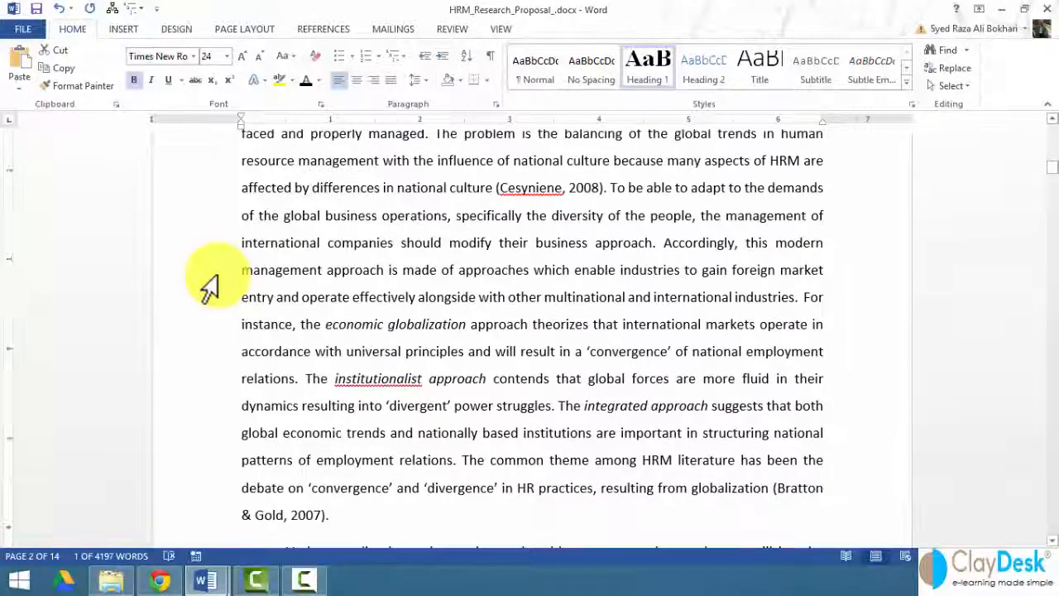
scroll(208, 284, down, 5)
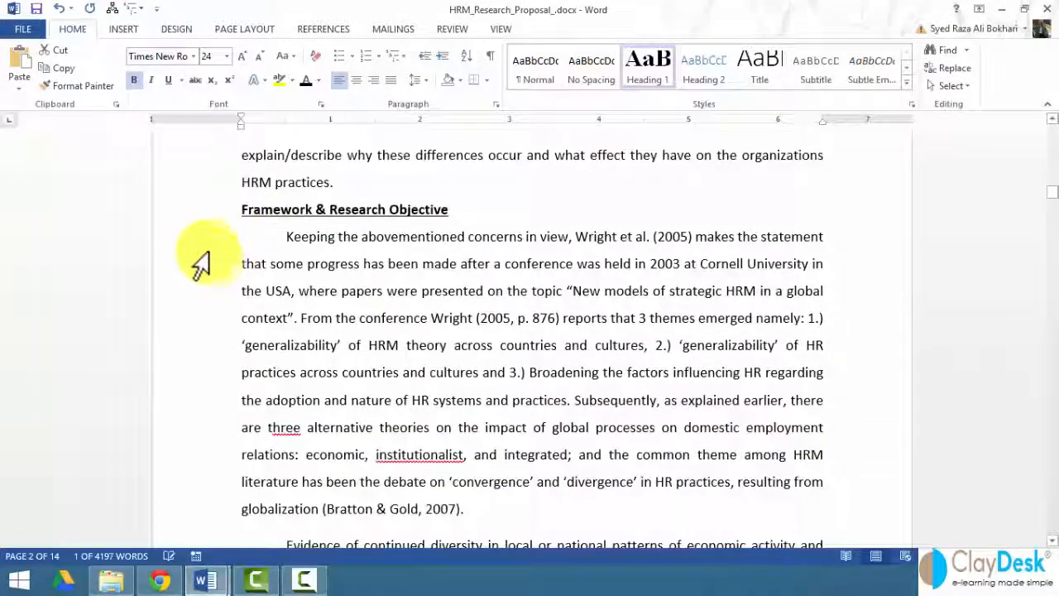
click(204, 216)
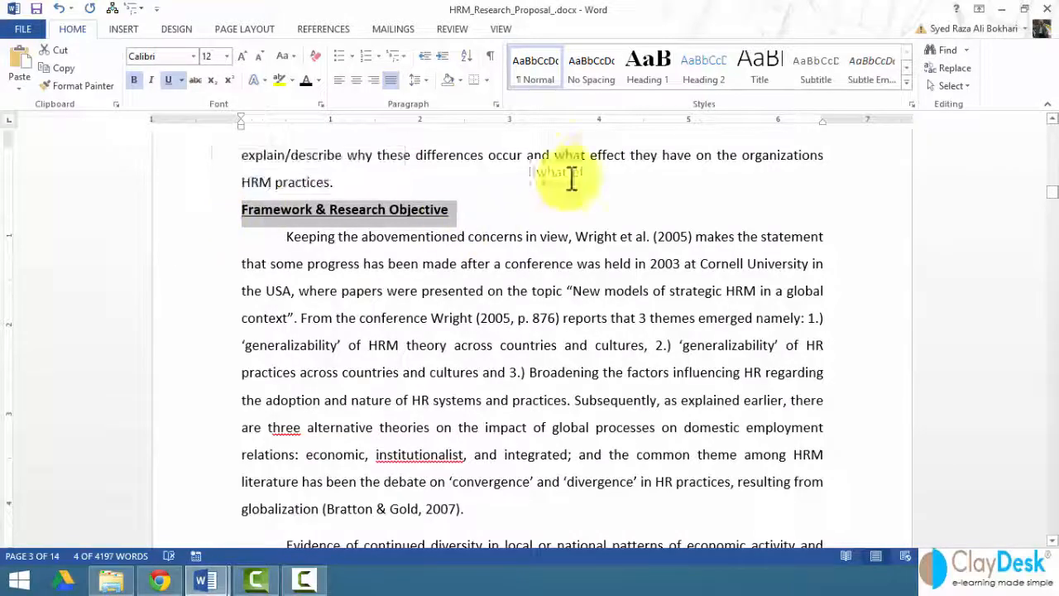
click(657, 83)
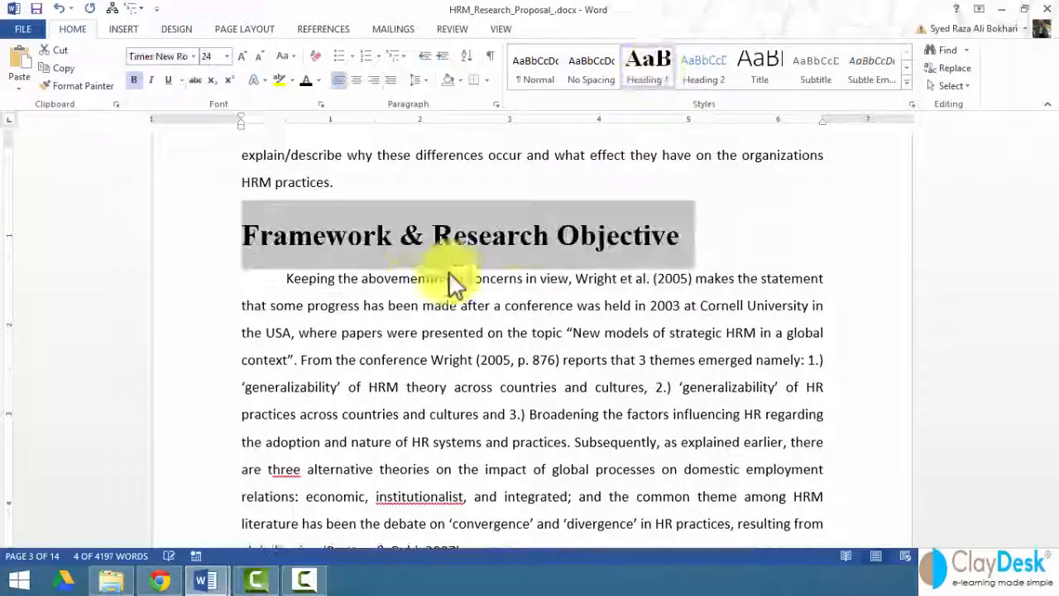
Apply the Heading 1 style to the "Objective" section title on page 5.
scroll(244, 306, down, 5)
scroll(241, 306, down, 10)
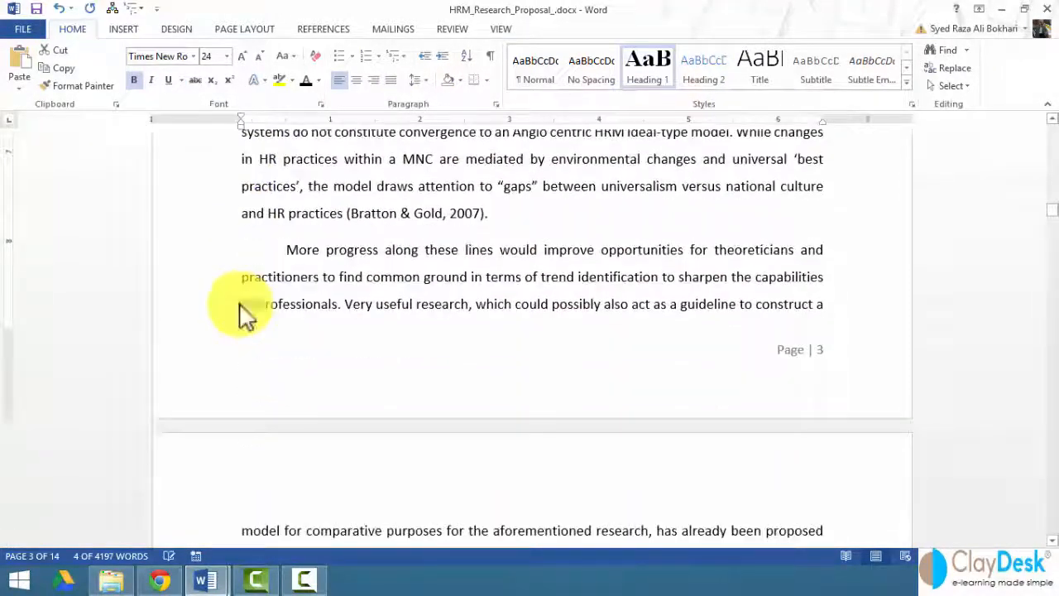
scroll(242, 304, down, 7)
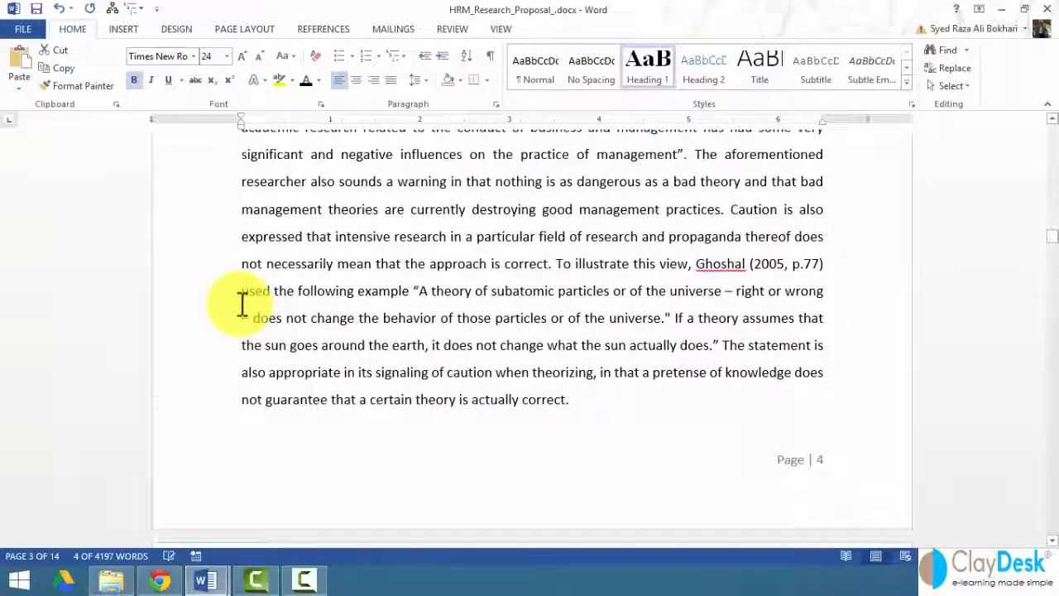
click(185, 240)
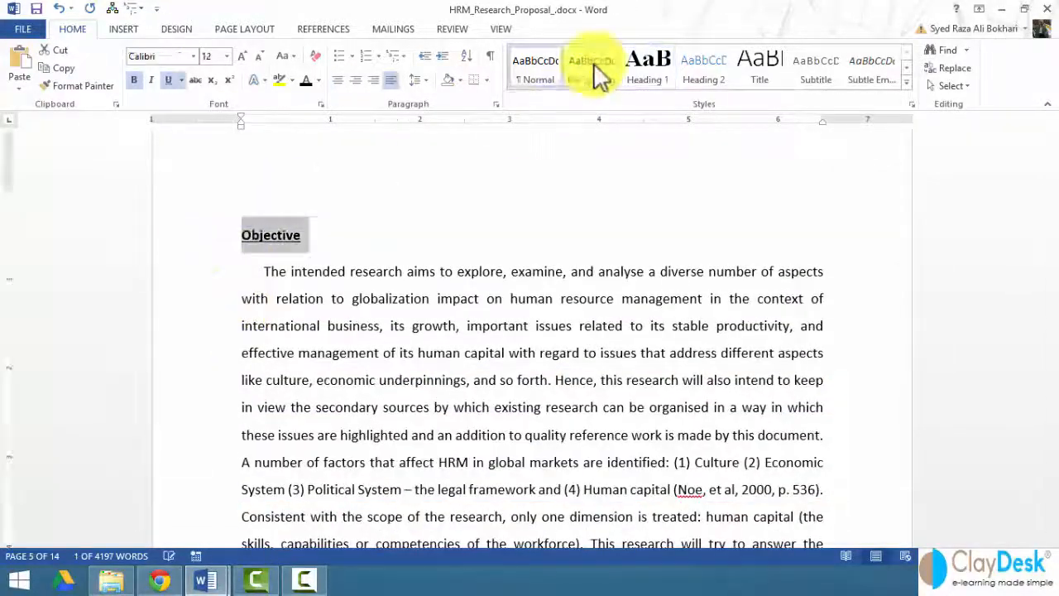
click(647, 68)
Apply the Heading 1 style to the "Literature Review" section title on page 6.
scroll(196, 364, down, 3)
scroll(196, 384, down, 10)
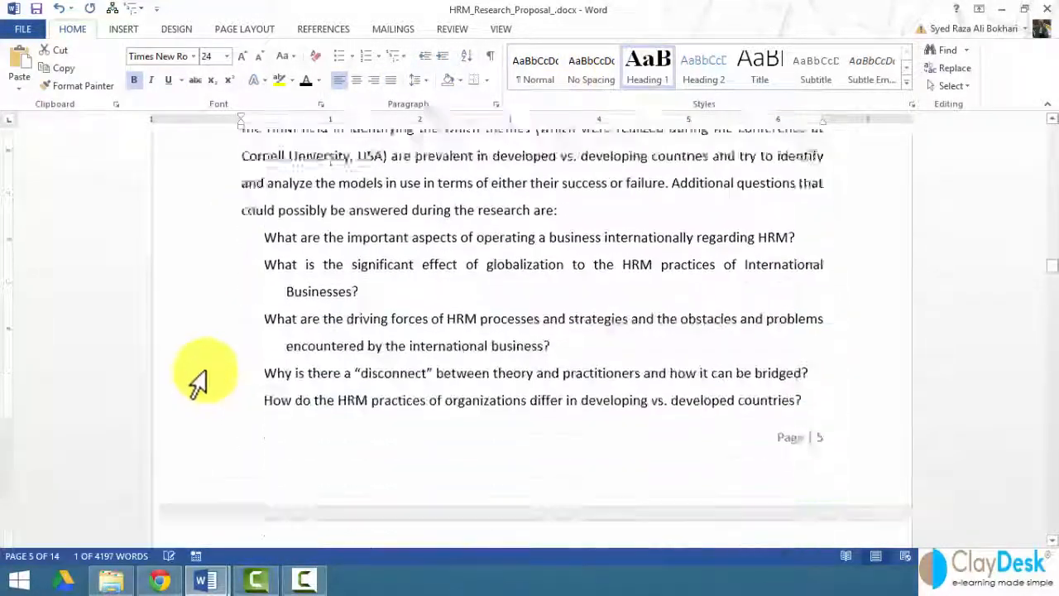
scroll(199, 220, up, 3)
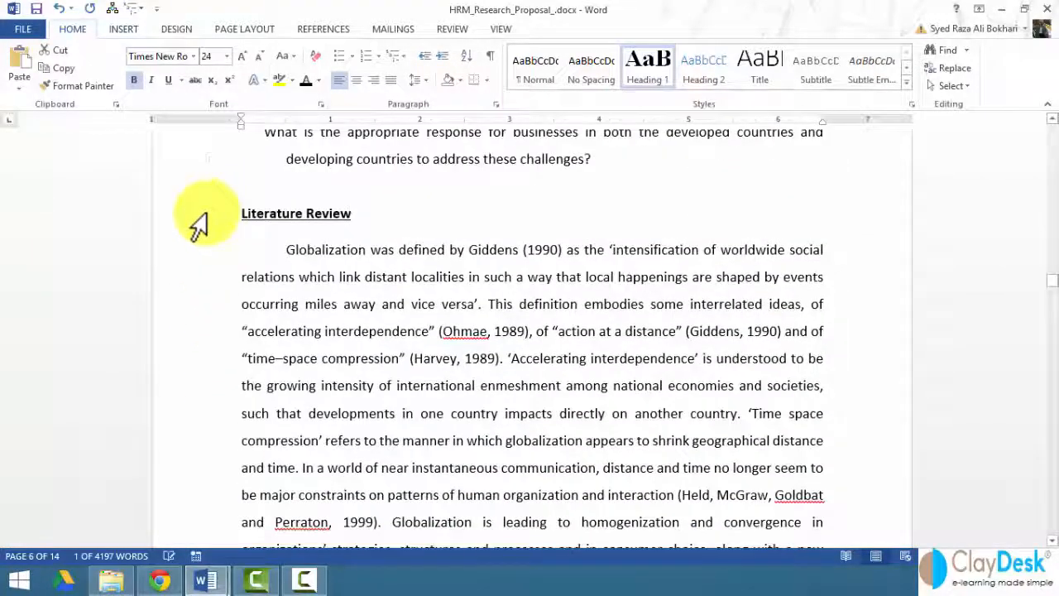
click(196, 217)
click(647, 66)
Apply the Heading 1 style to the "Methodology" section title on page 9.
scroll(192, 356, down, 15)
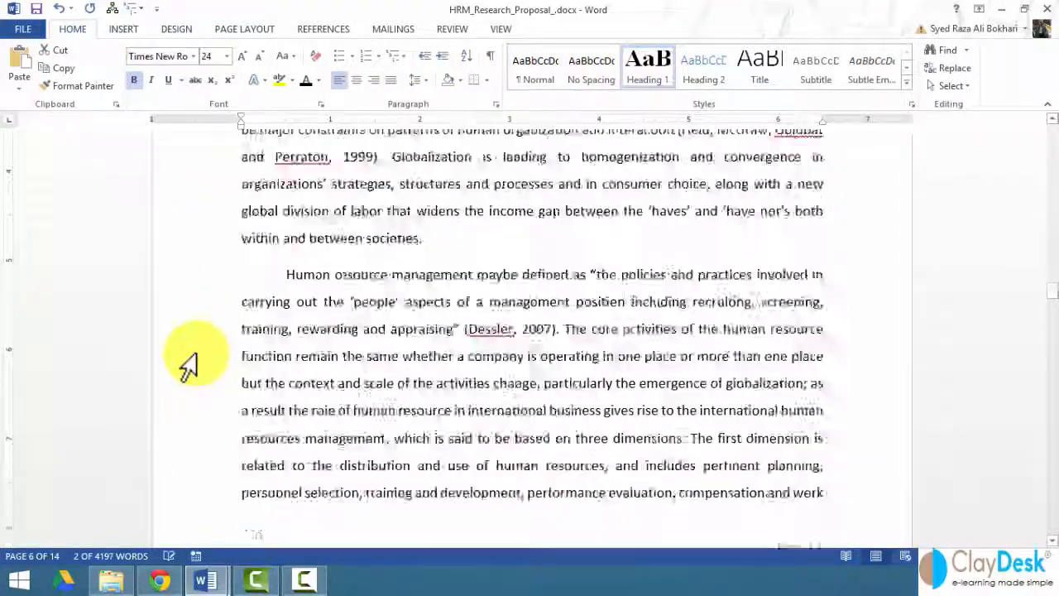
scroll(191, 356, down, 8)
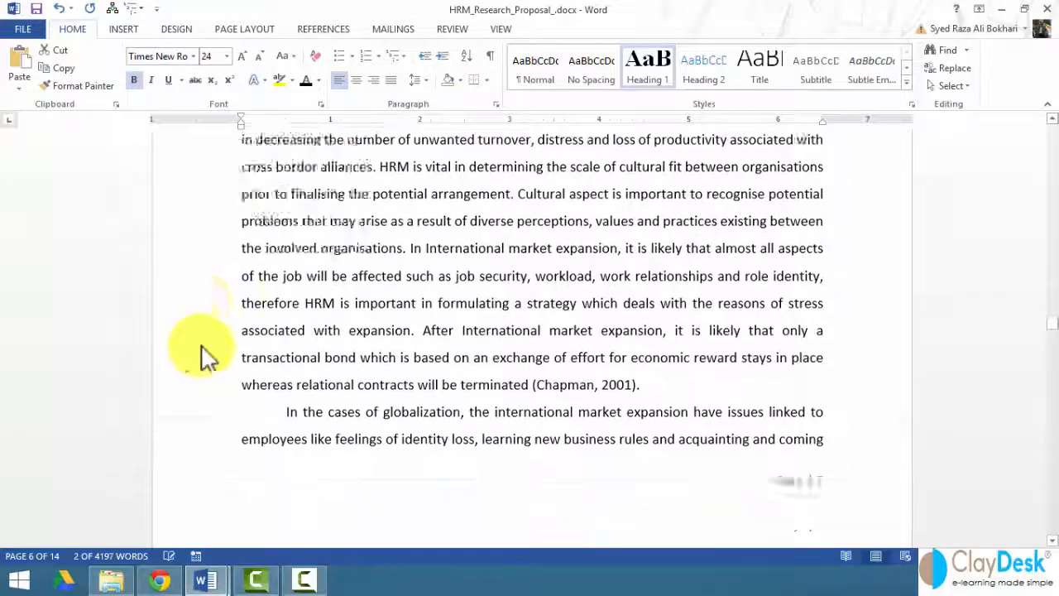
scroll(207, 356, down, 10)
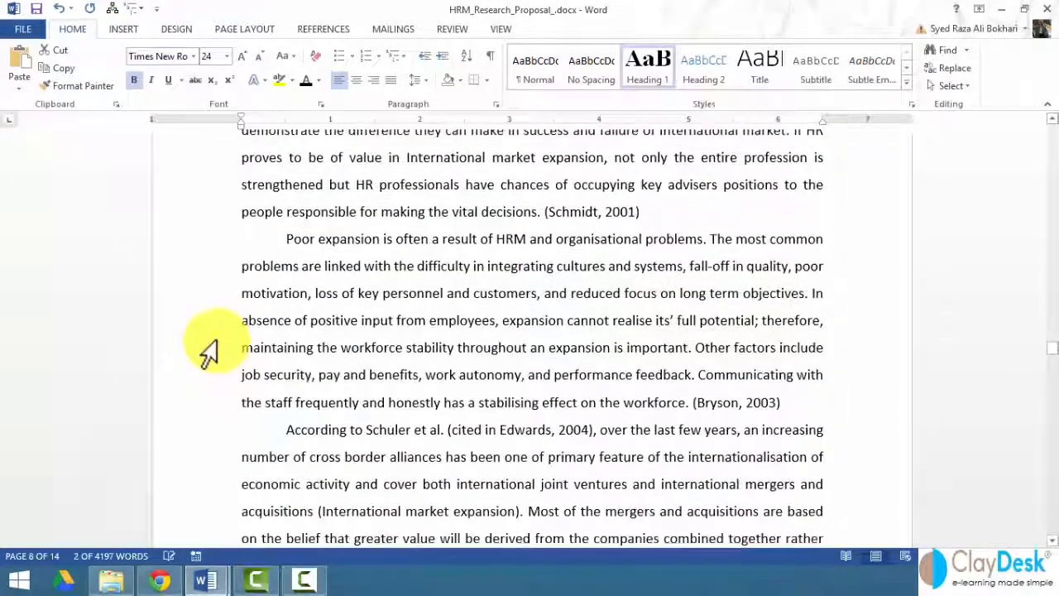
scroll(209, 351, down, 4)
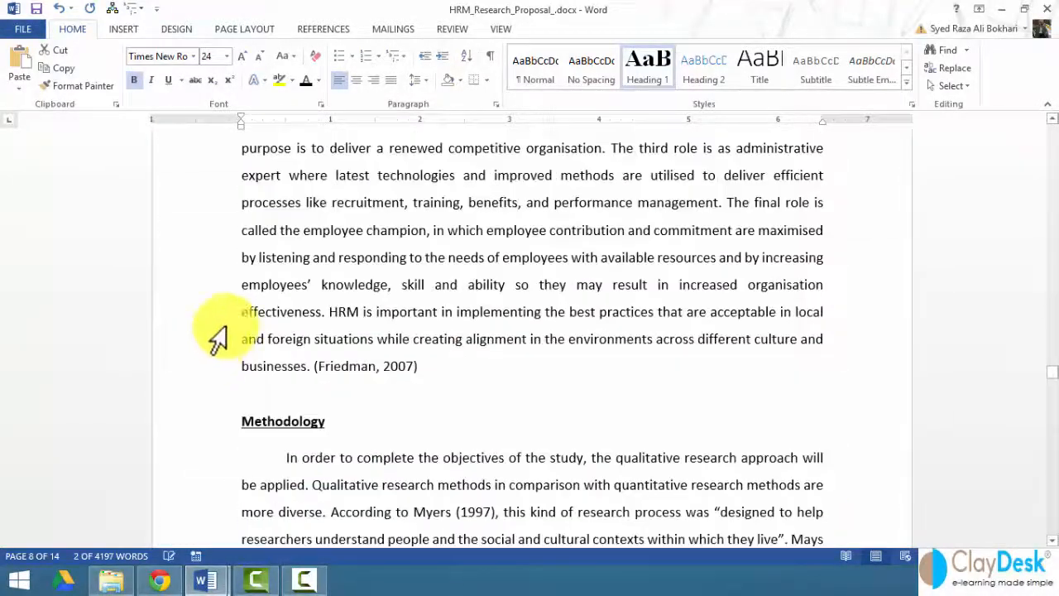
click(205, 289)
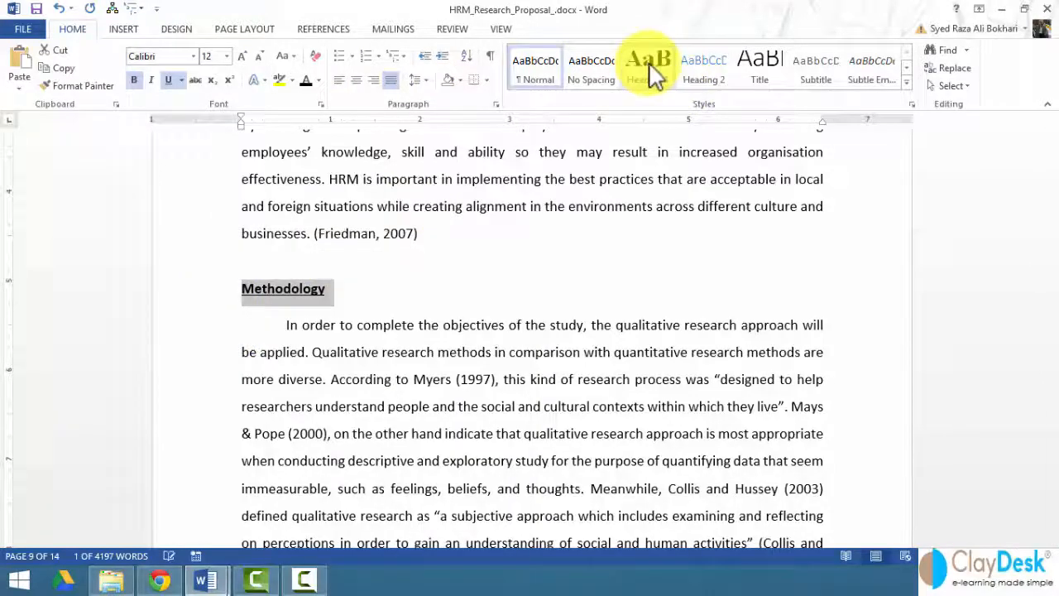
click(649, 62)
Apply the Heading 1 style to the "References" title above the numbered source list.
scroll(281, 380, down, 4)
scroll(273, 392, down, 15)
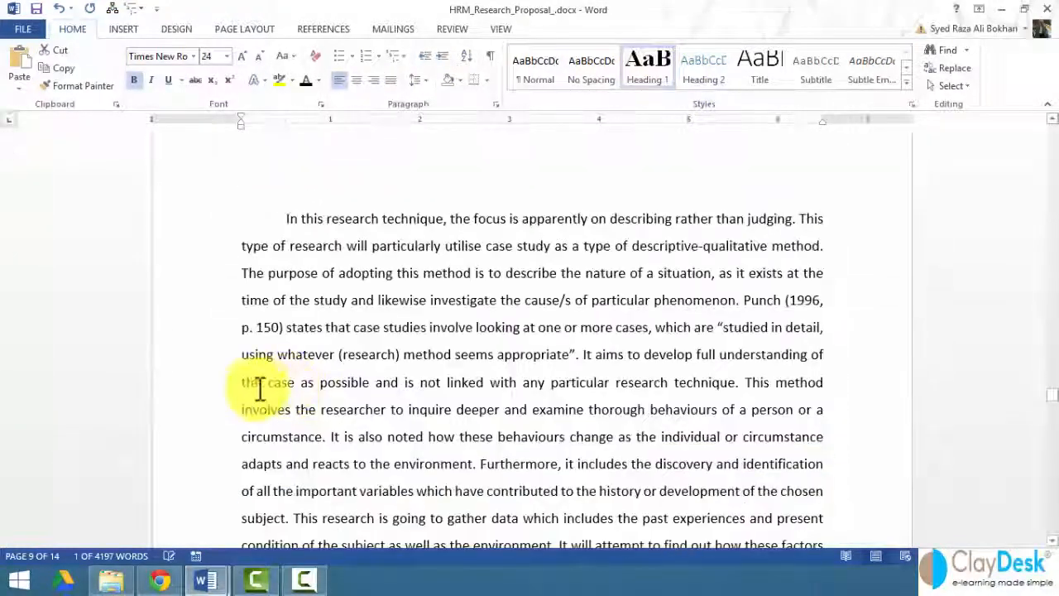
scroll(248, 389, down, 8)
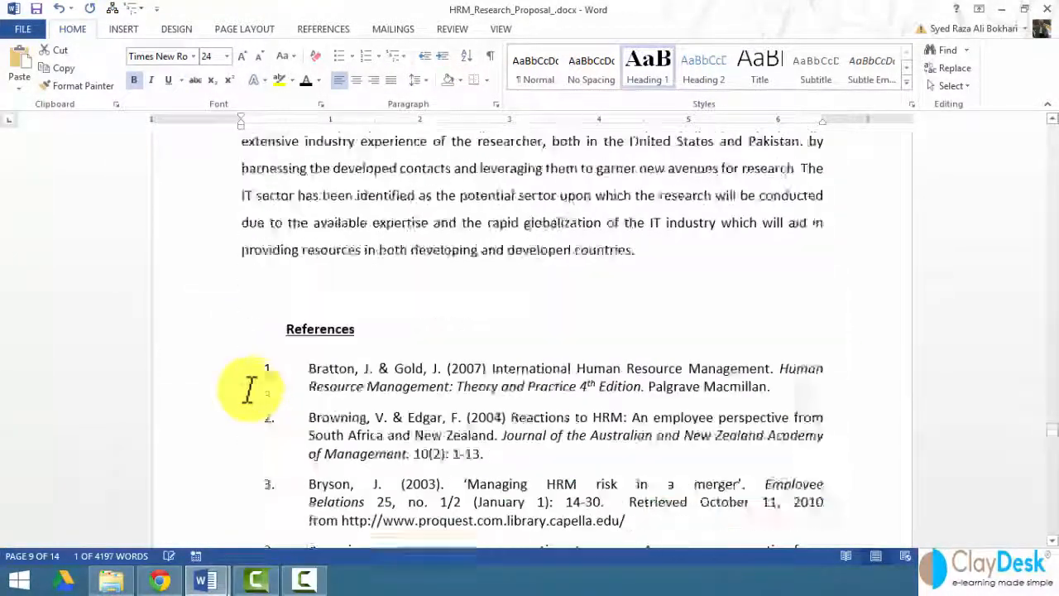
click(199, 248)
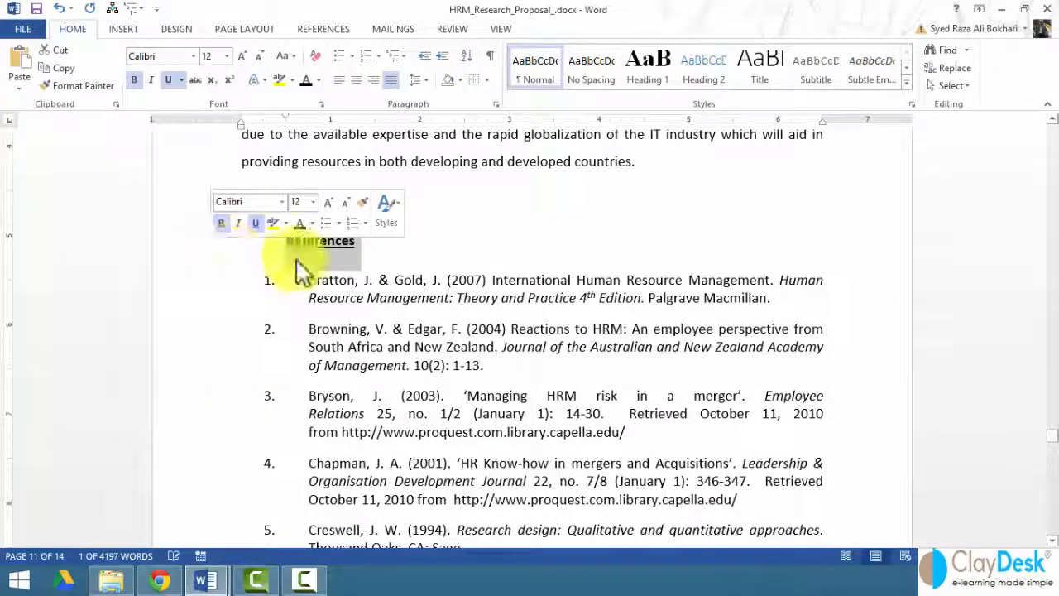
click(649, 69)
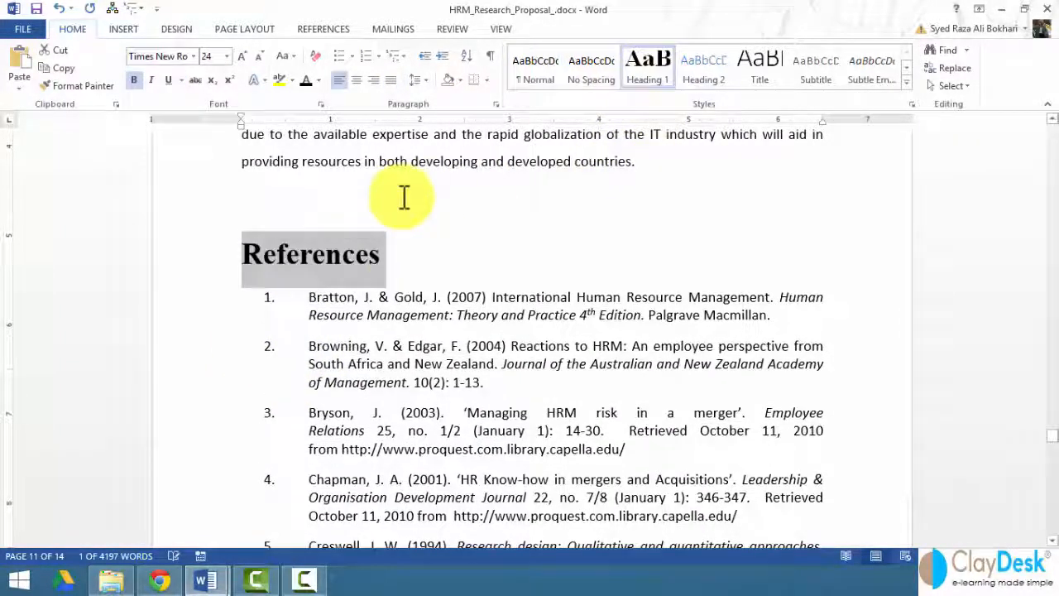
click(464, 213)
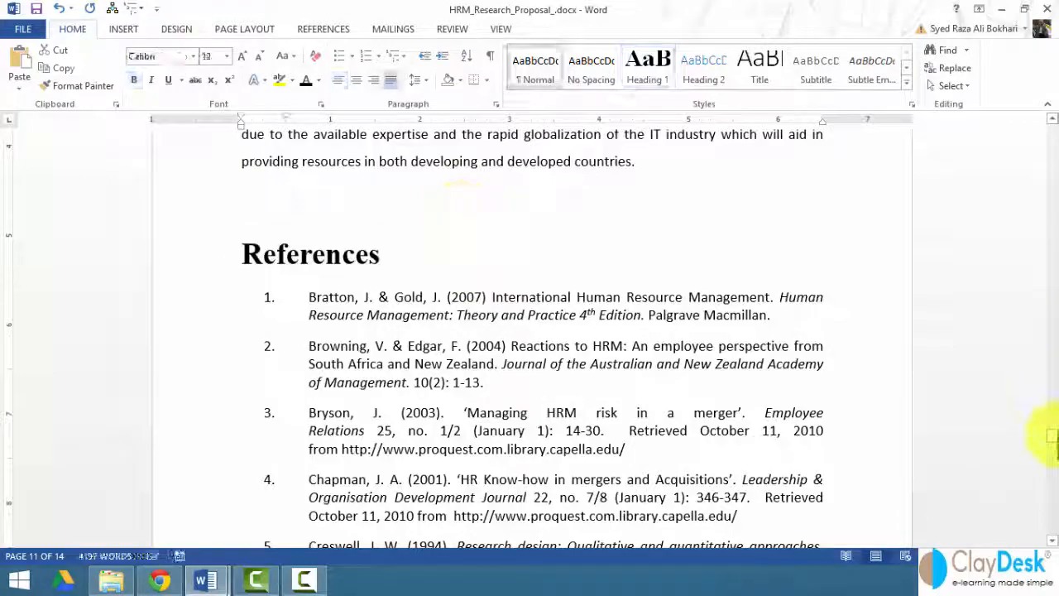
Add an empty line above the "Introduction" heading on page 2 and set its font size to 12.
drag(1051, 436, 1049, 156)
click(243, 364)
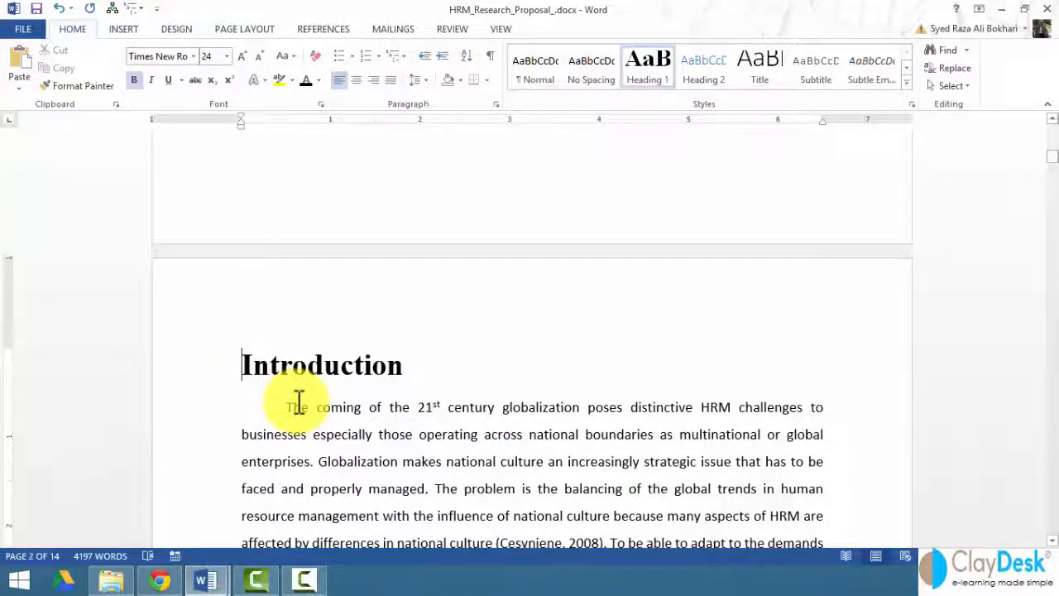
key(Return)
key(Up)
key(Up)
key(Up)
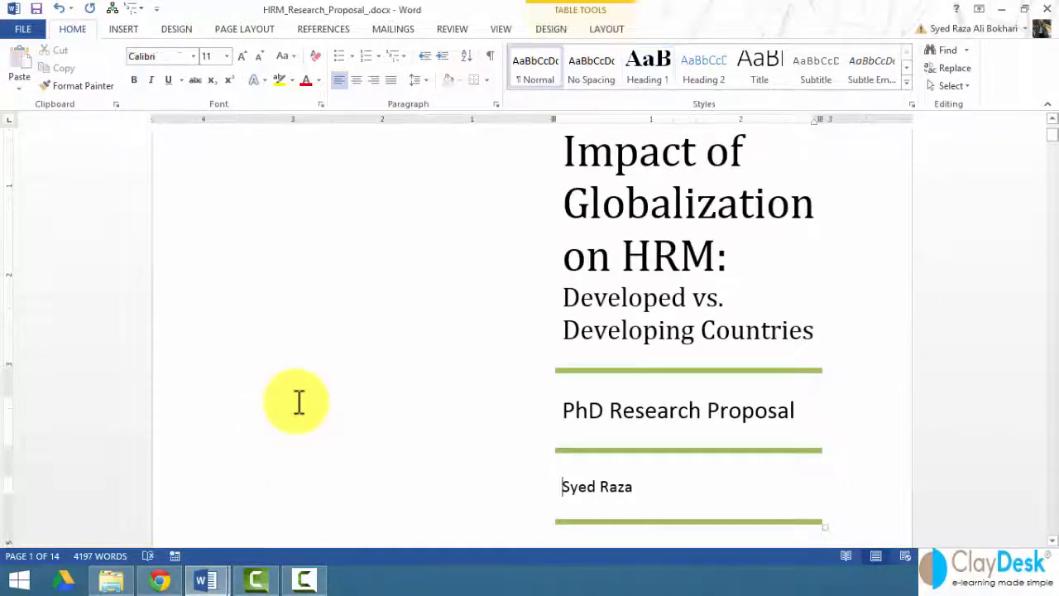
key(Down)
key(Down)
key(Down)
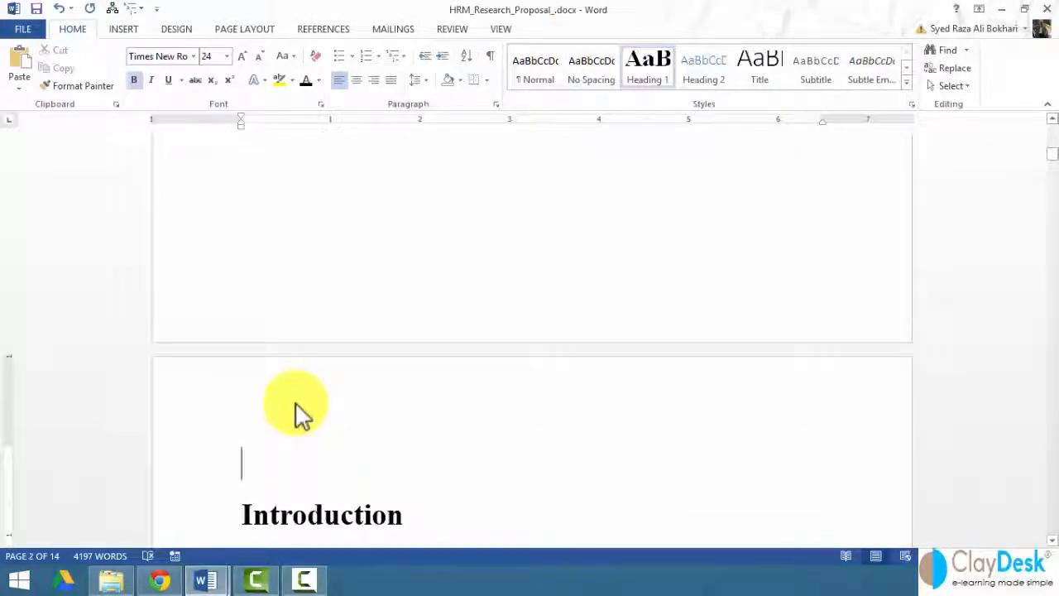
click(227, 56)
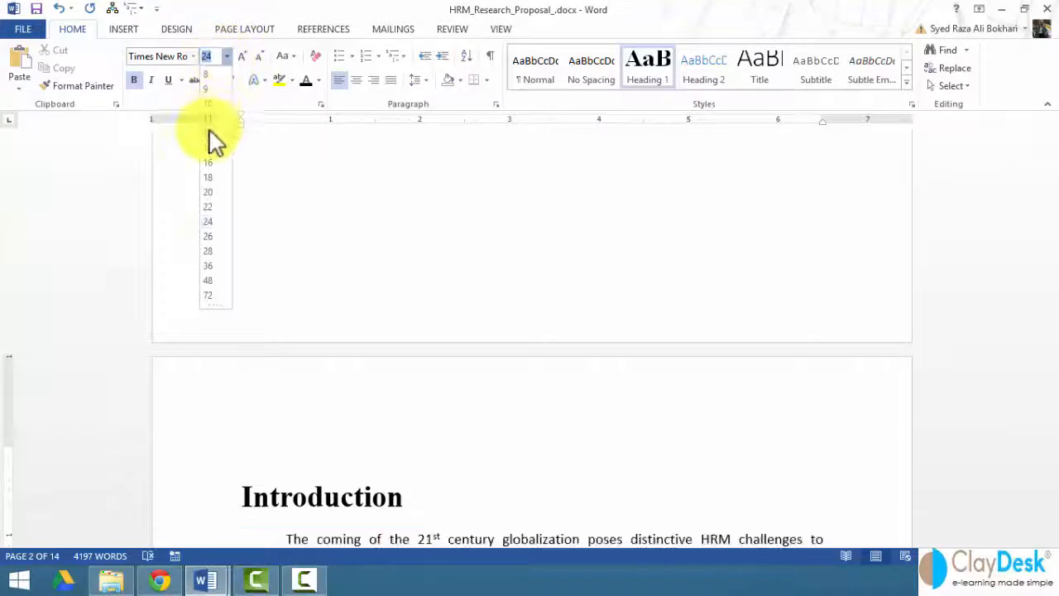
click(213, 141)
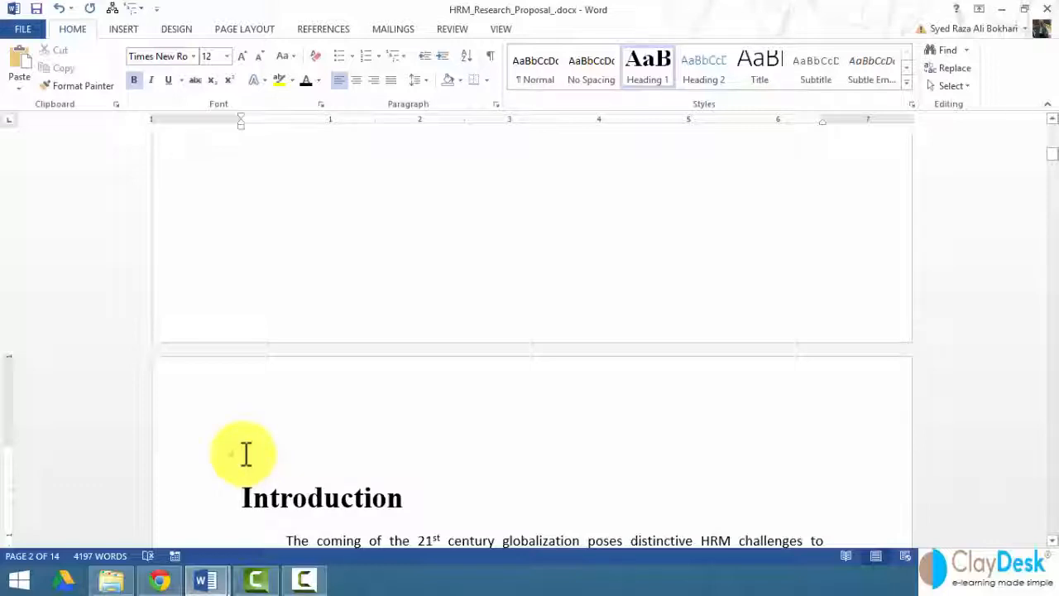
Insert an Automatic Table 2 table of contents on the empty line above the "Introduction" heading.
click(335, 31)
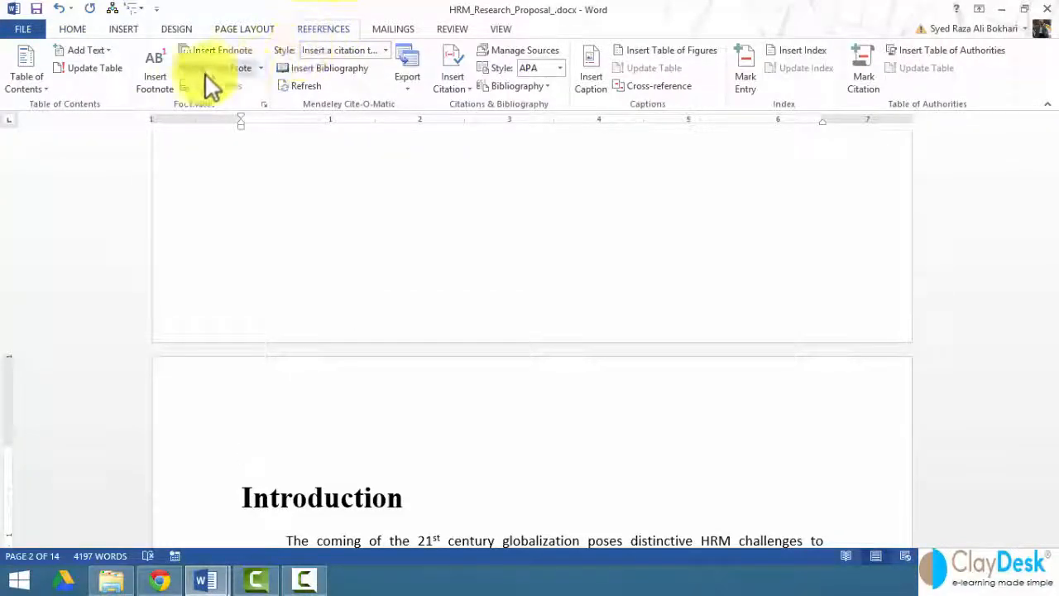
click(44, 90)
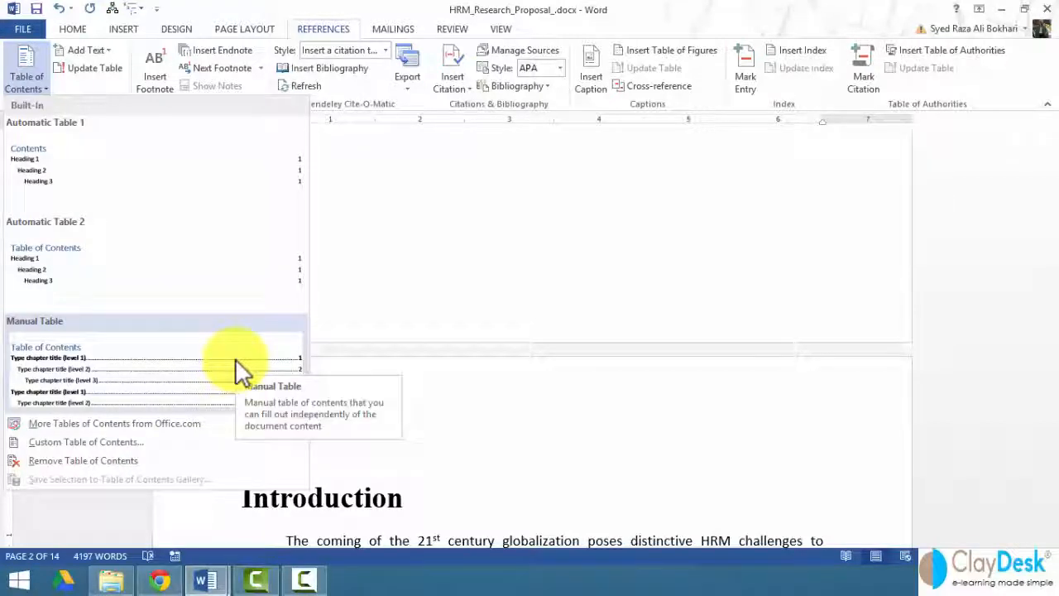
click(203, 280)
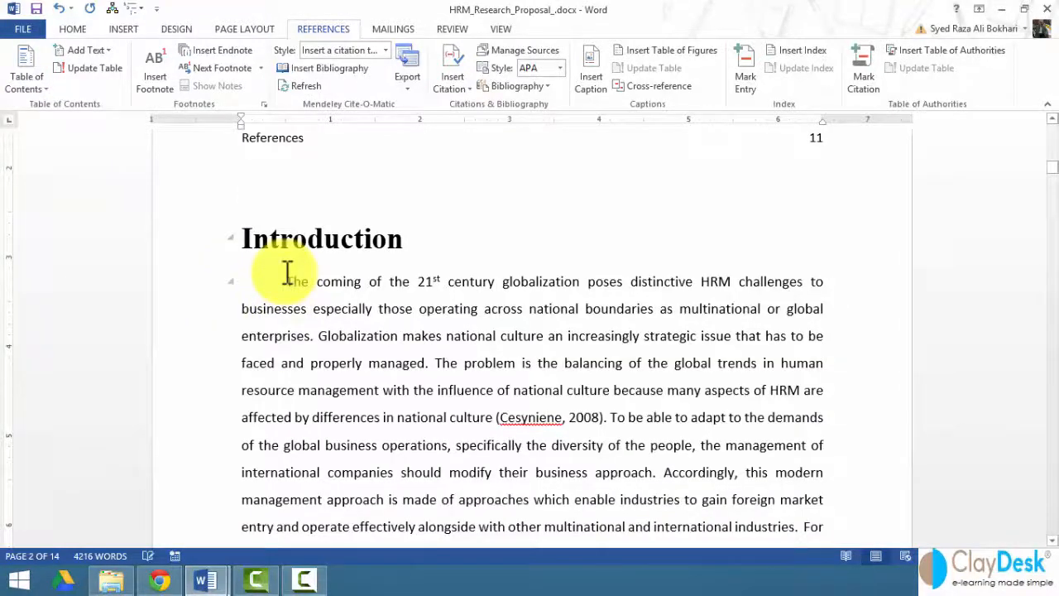
scroll(287, 273, up, 4)
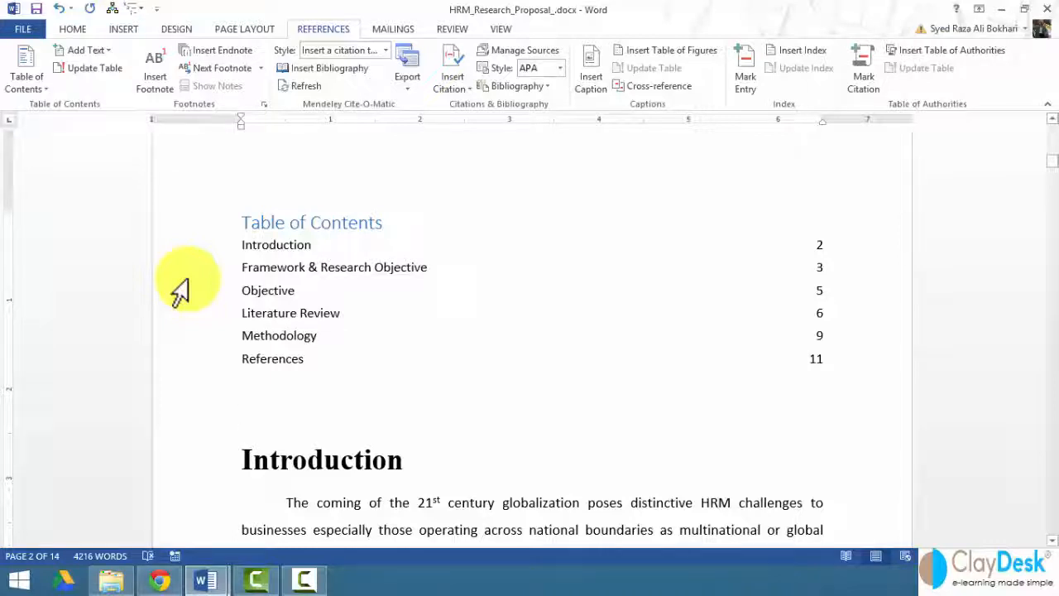
Update the table of contents on page 2 with the option to update the entire table.
drag(180, 227, 212, 378)
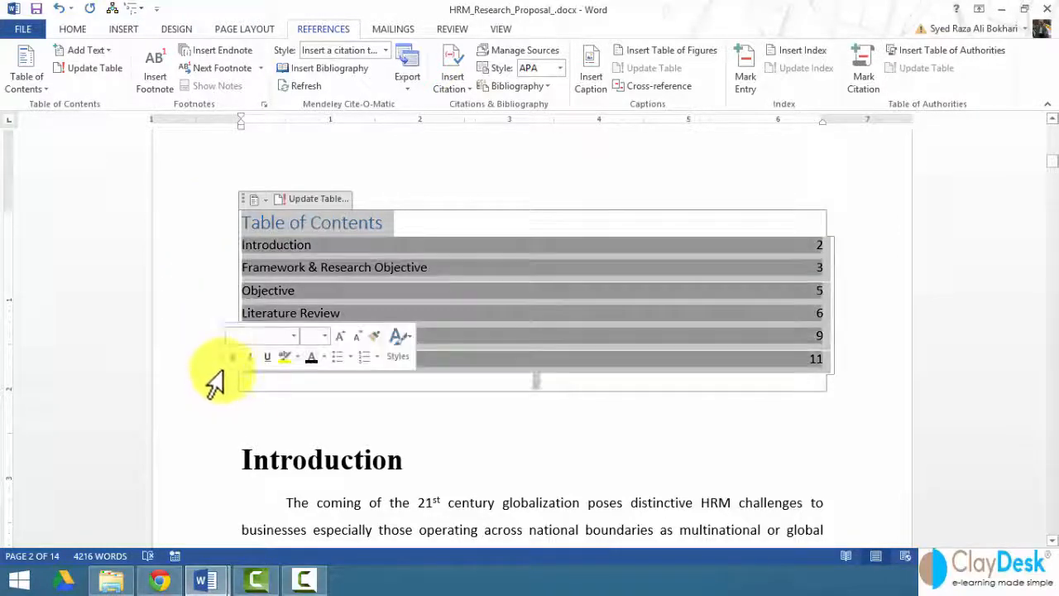
click(326, 289)
click(332, 316)
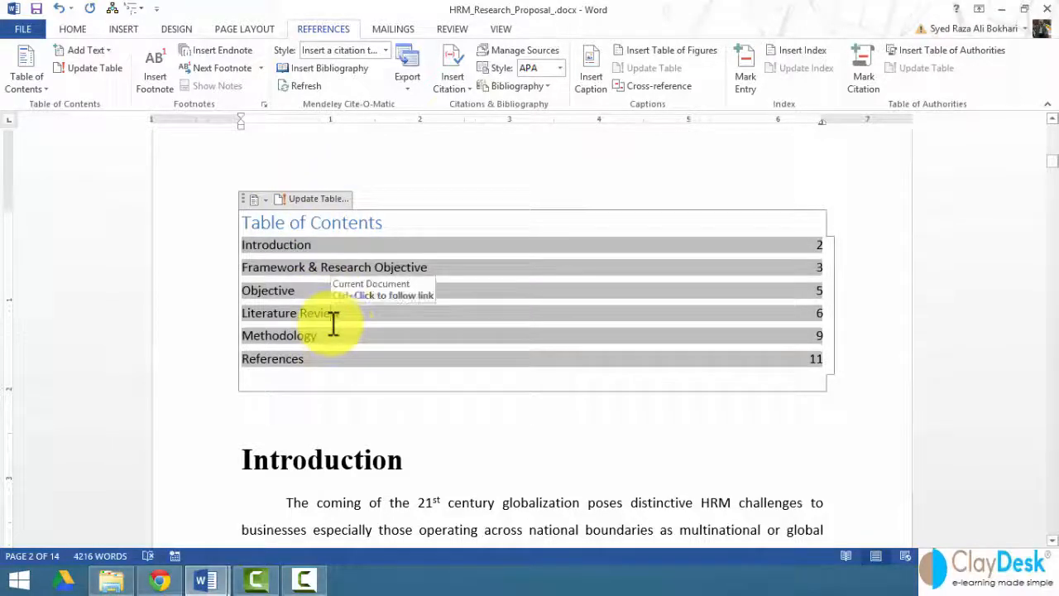
click(317, 200)
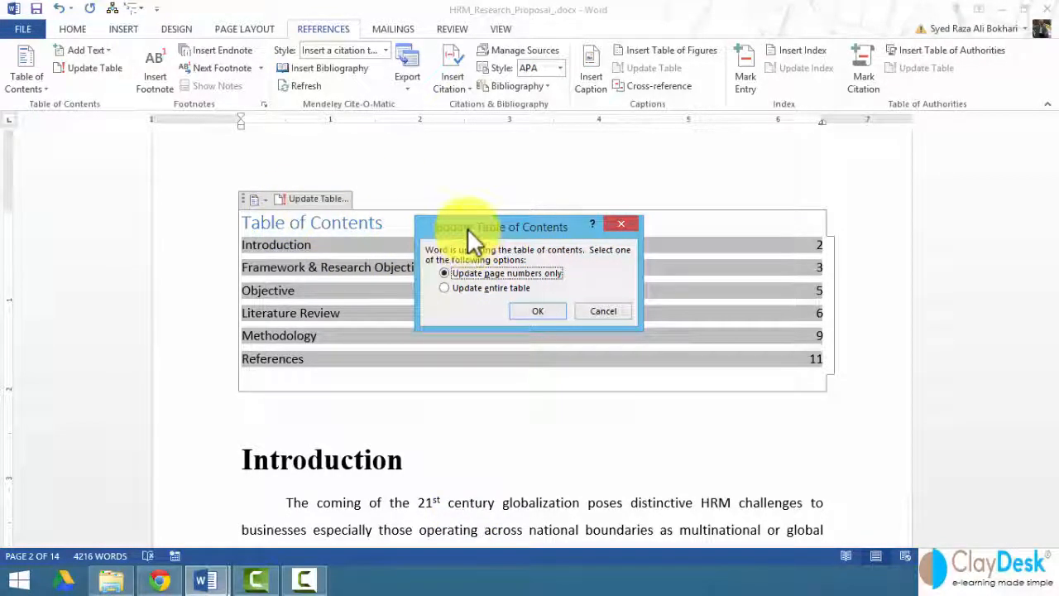
click(467, 287)
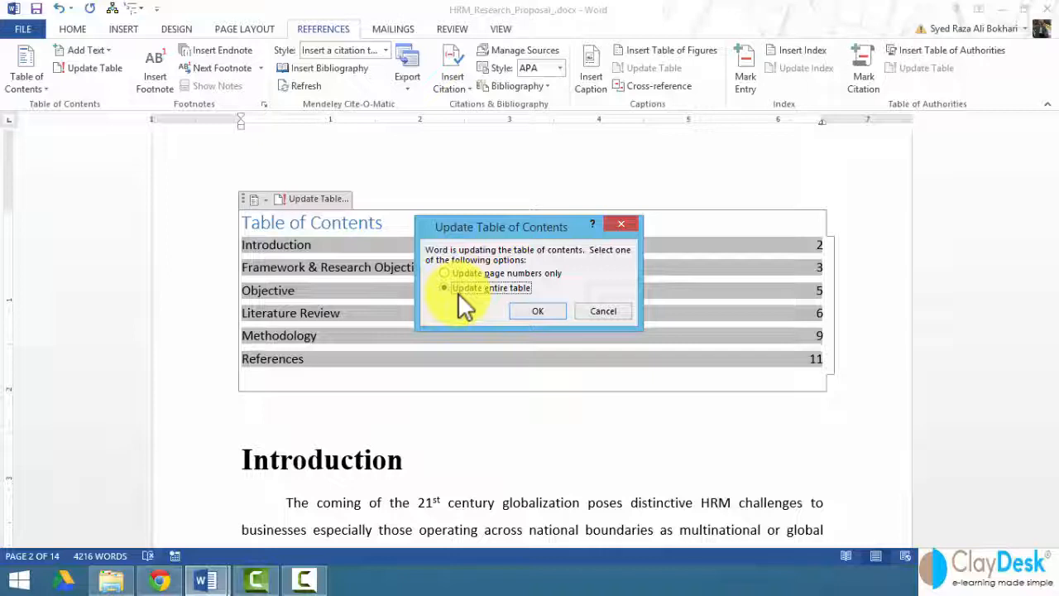
click(537, 311)
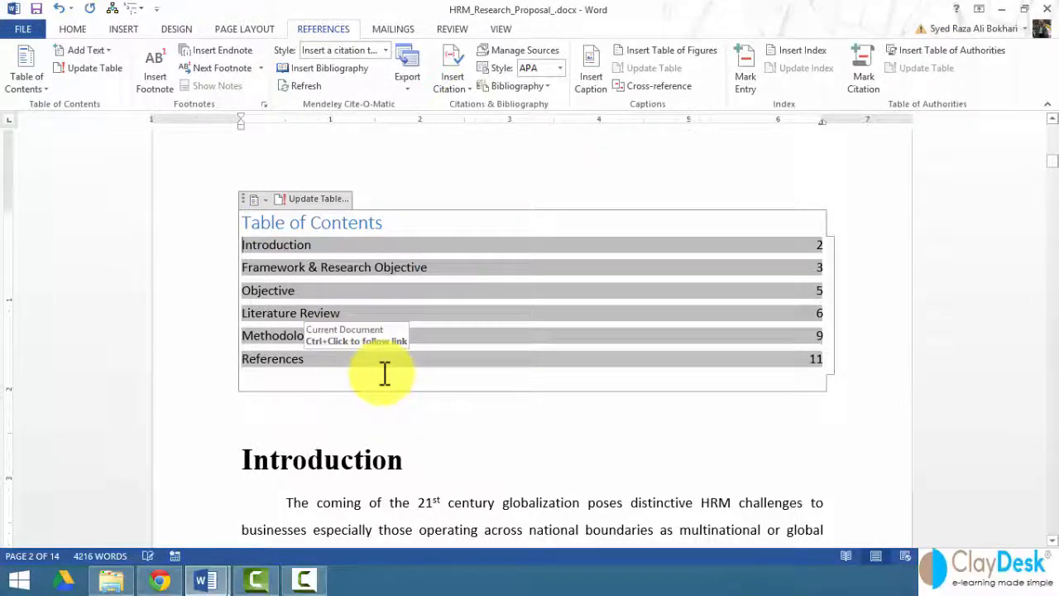
Add an indented heading line reading "Global HRM Challenges" directly below the "Introduction" heading.
scroll(385, 372, down, 1)
click(406, 416)
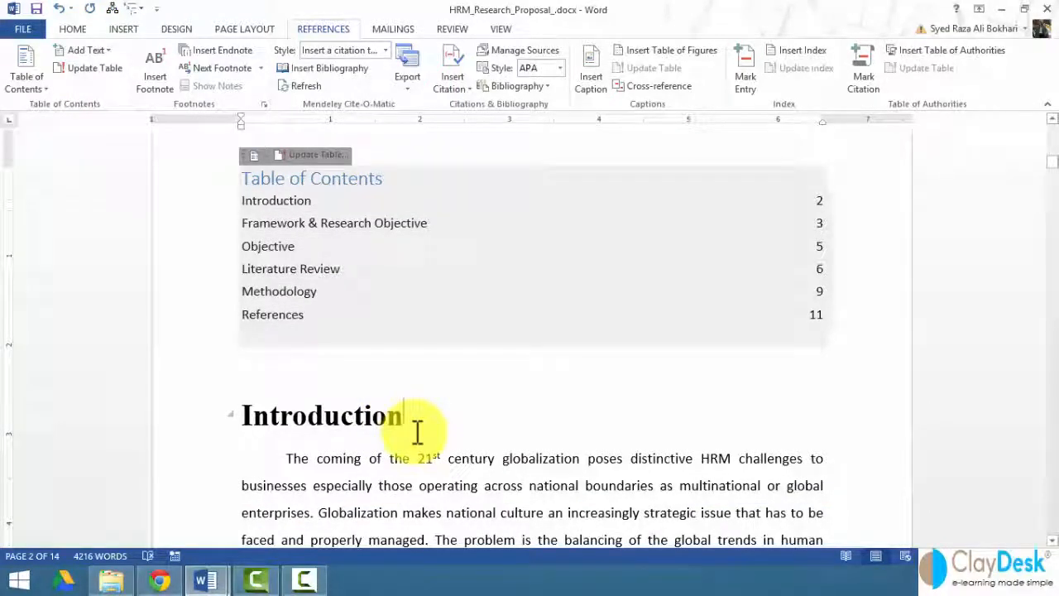
key(Return)
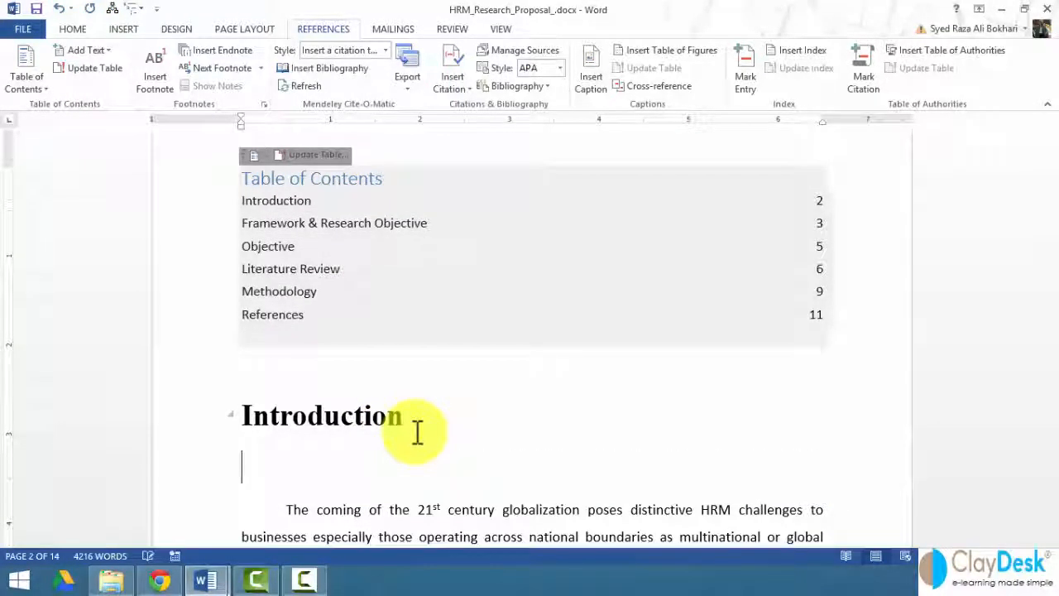
key(Tab)
scroll(270, 439, down, 2)
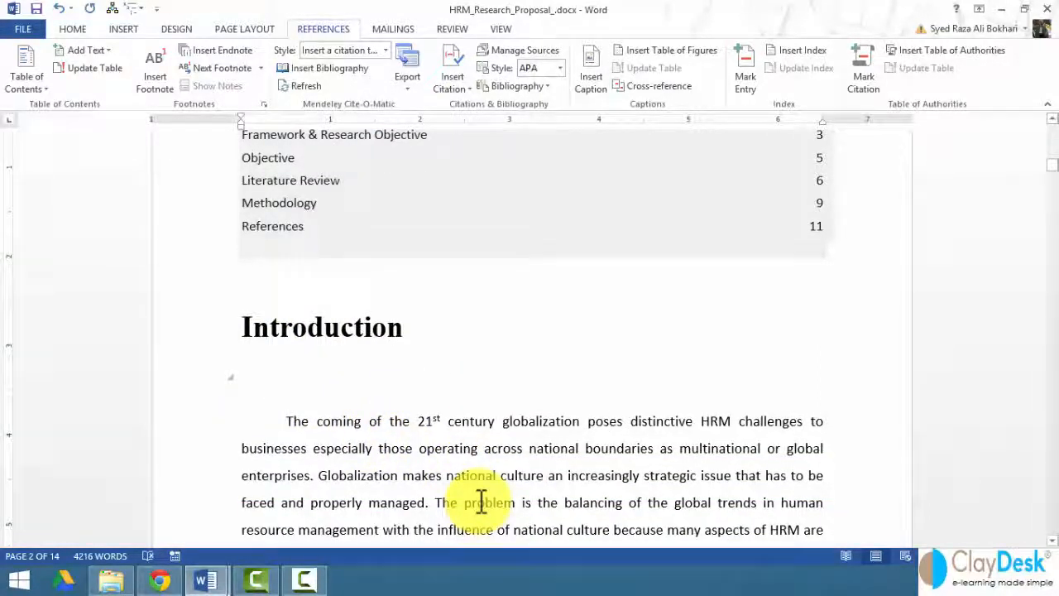
text(Global)
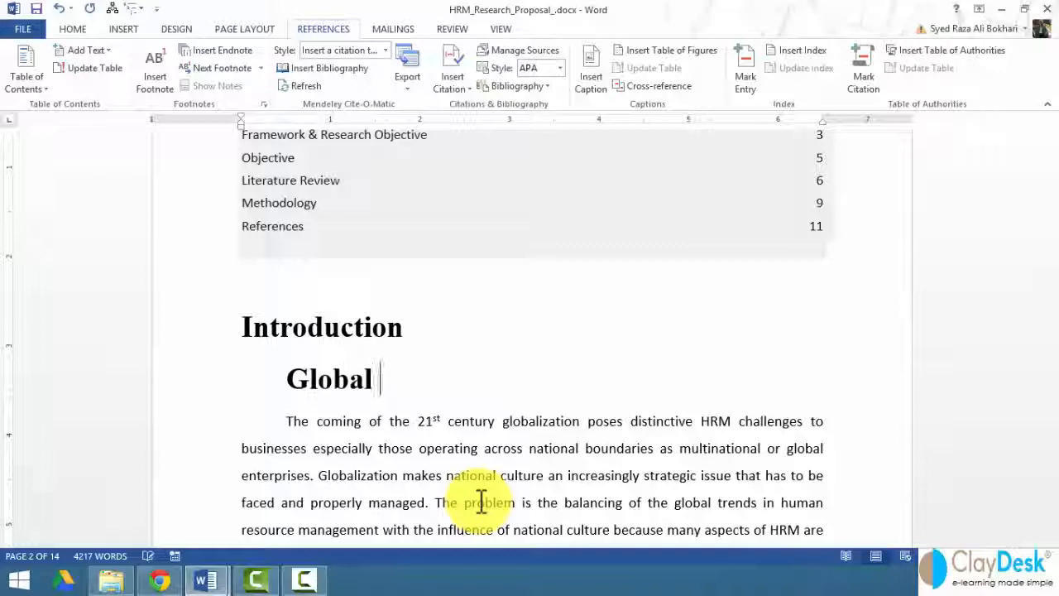
text( H)
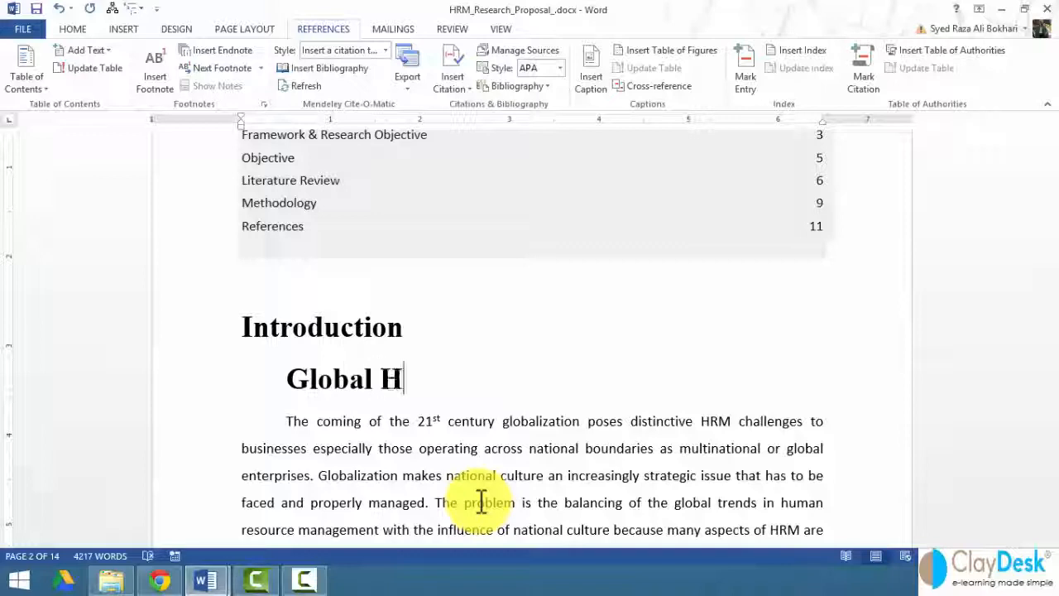
text(RM Challenges)
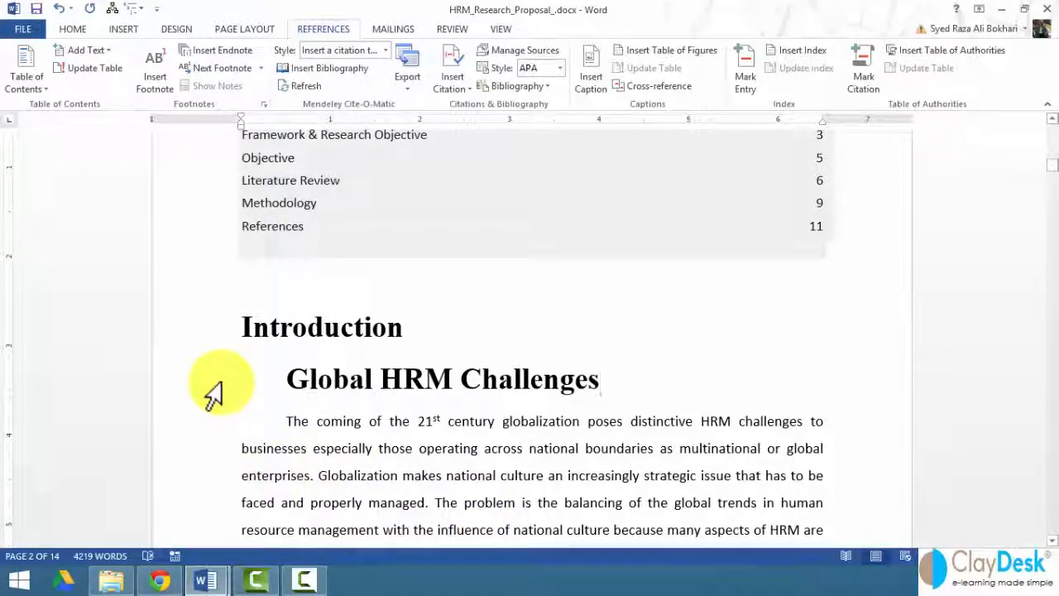
Update the entire table of contents to include the new "Global HRM Challenges" heading.
scroll(256, 352, up, 2)
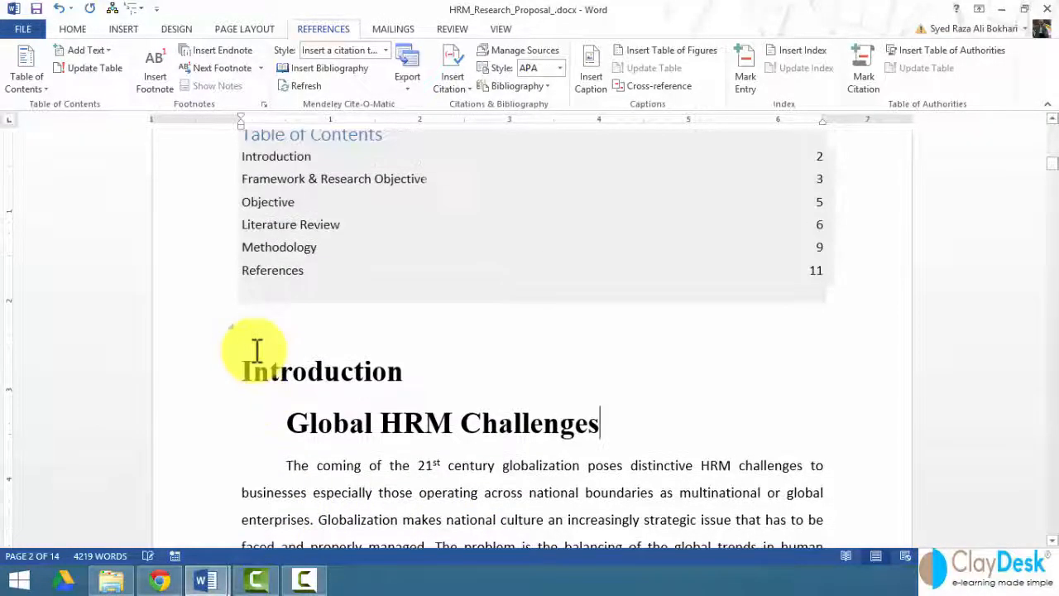
right_click(391, 280)
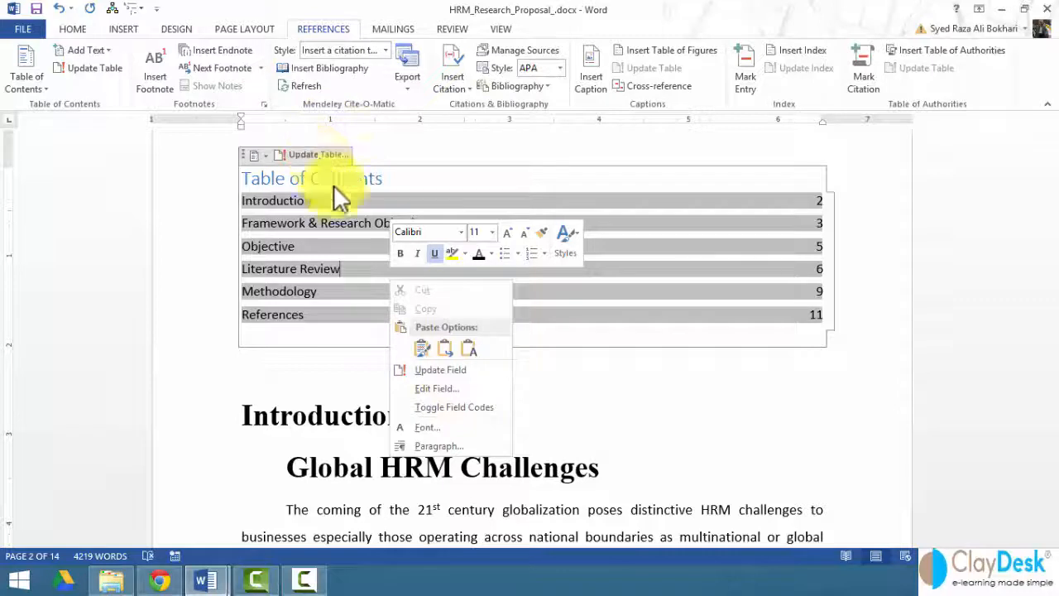
click(454, 373)
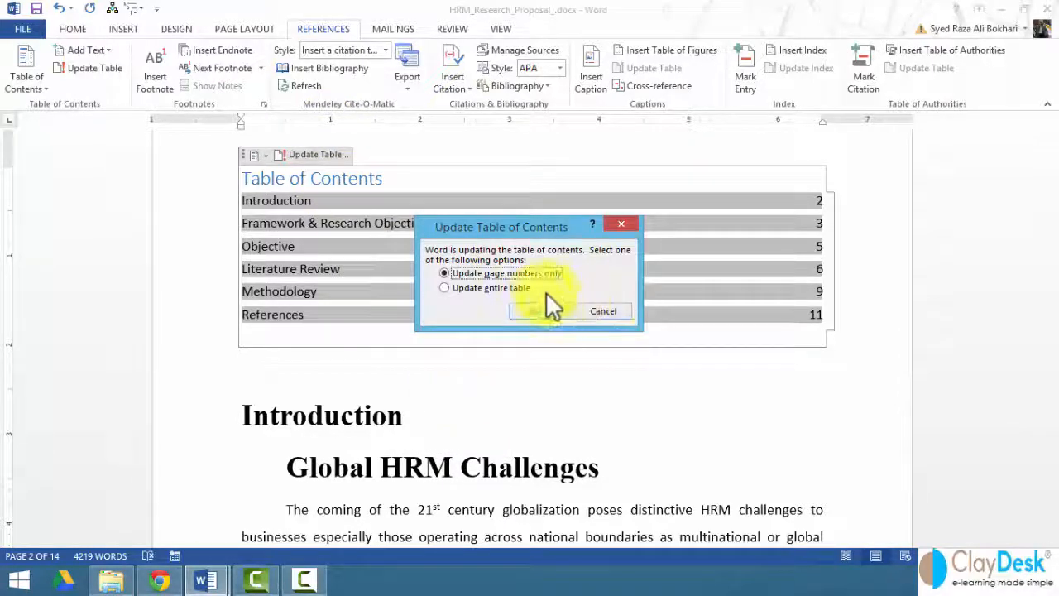
click(520, 288)
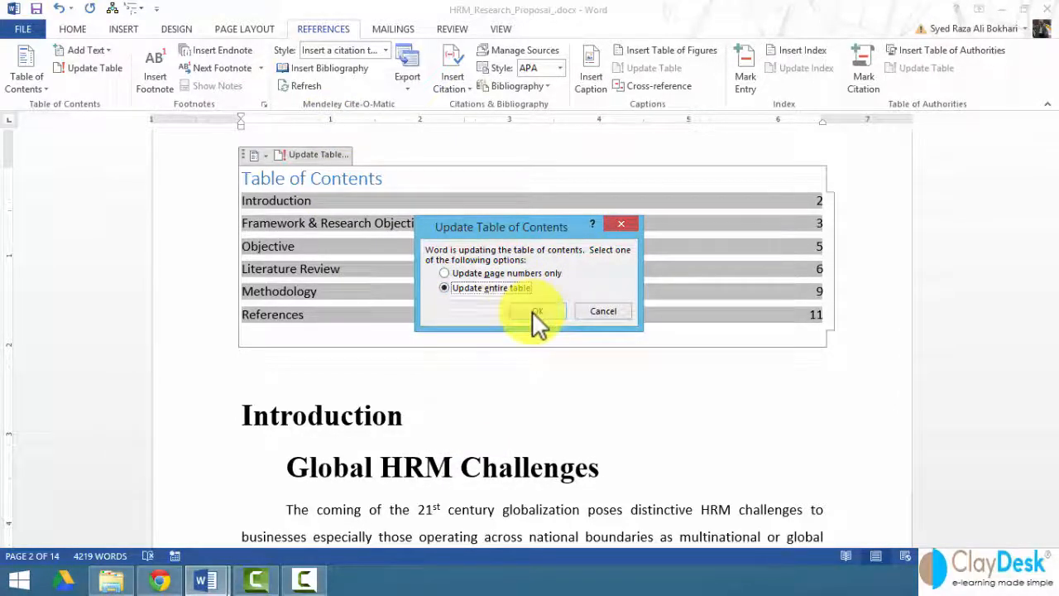
click(532, 311)
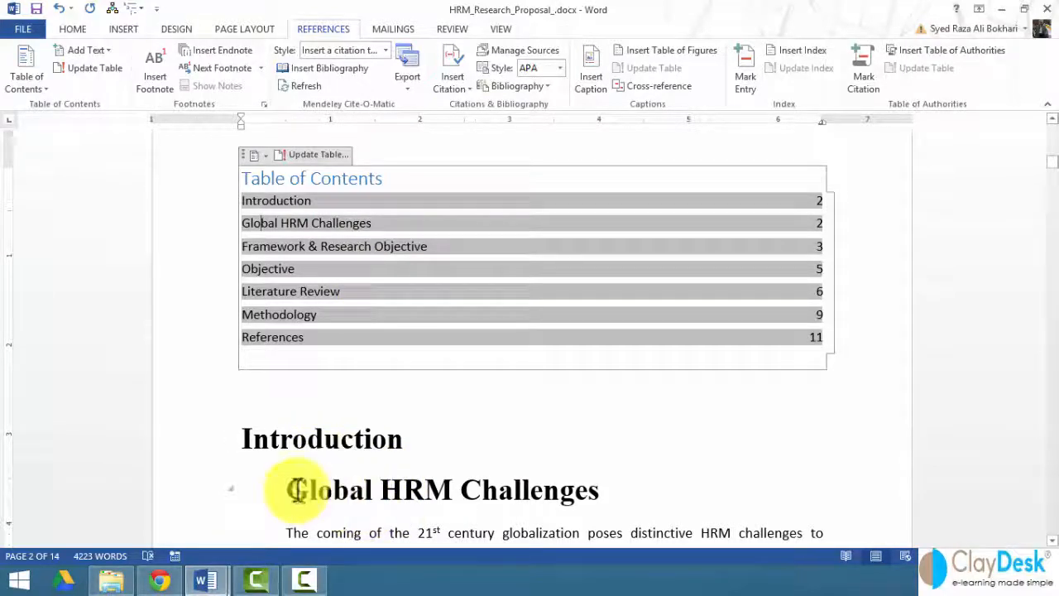
Apply the Heading 2 style to the "Global HRM Challenges" line and set its font color to black.
click(190, 501)
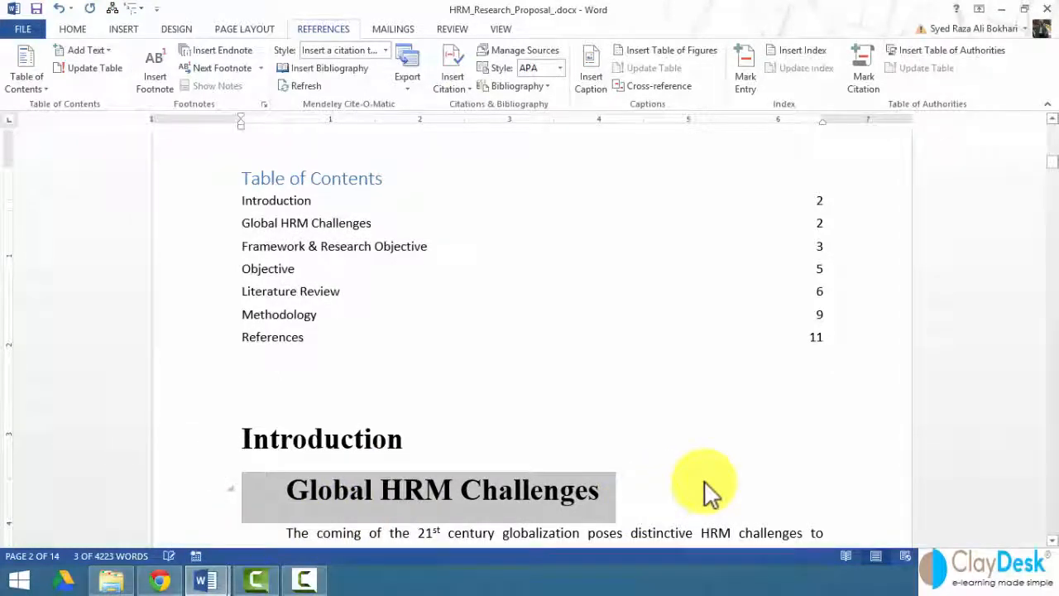
scroll(708, 491, down, 1)
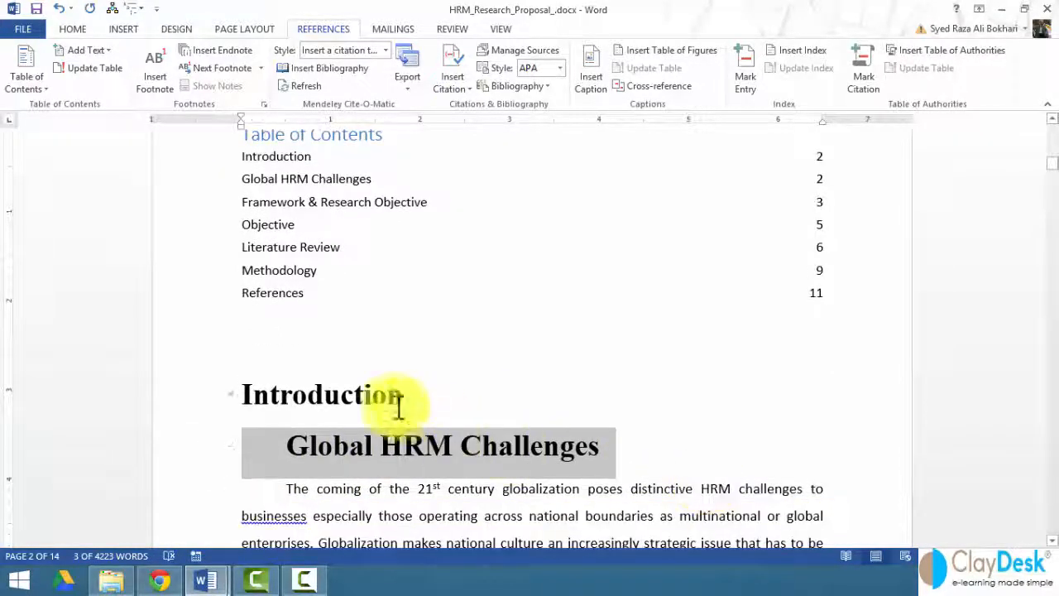
click(186, 402)
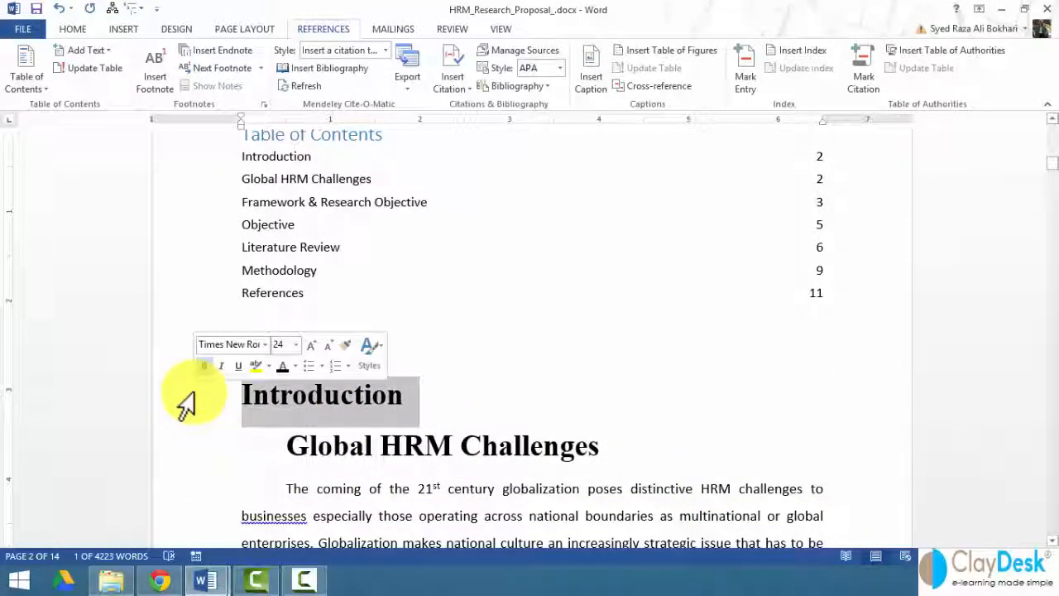
click(195, 450)
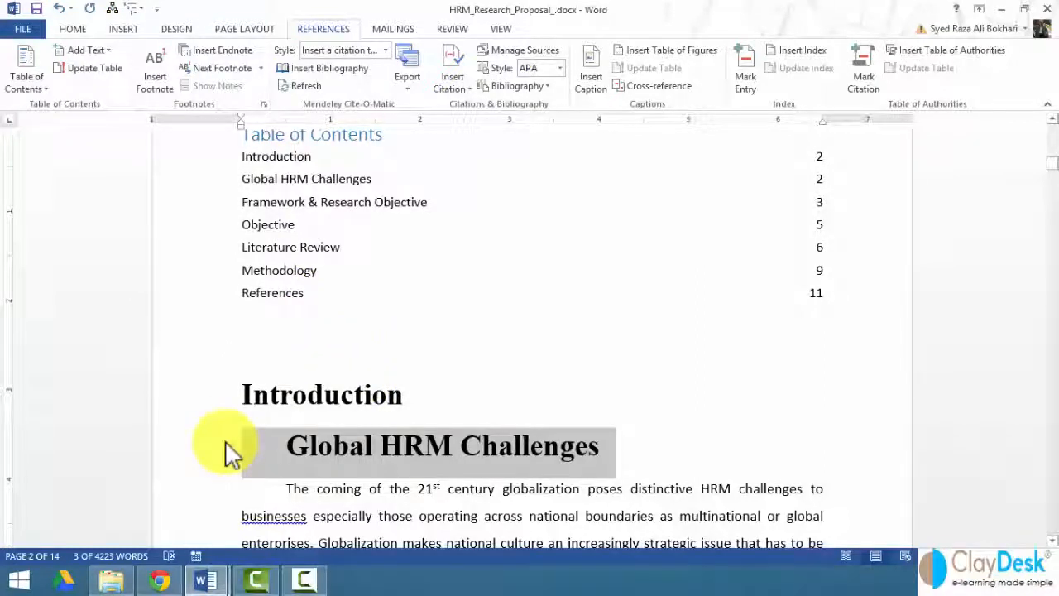
click(75, 27)
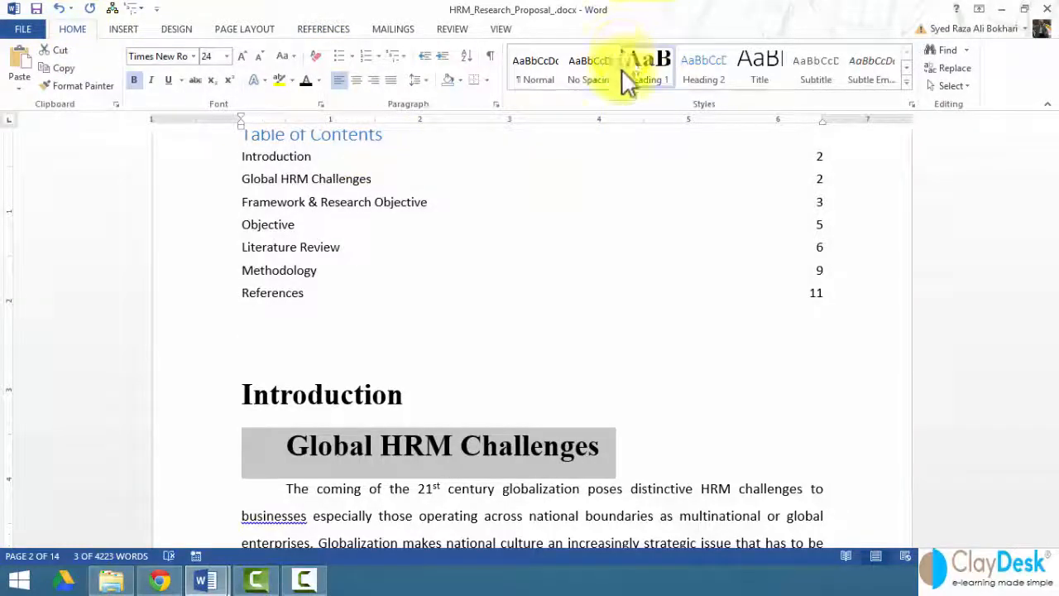
click(701, 78)
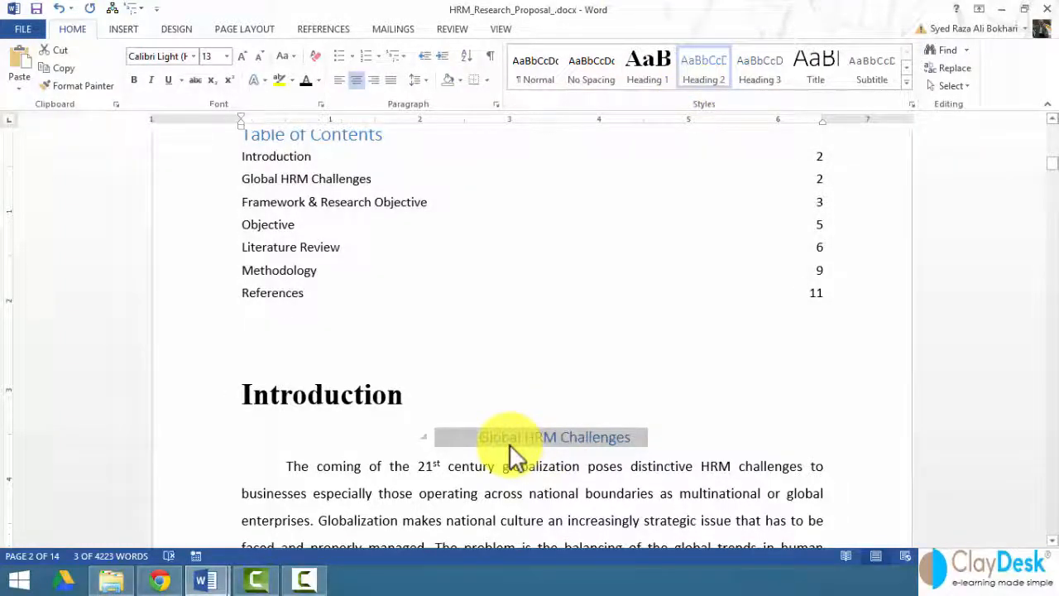
click(304, 81)
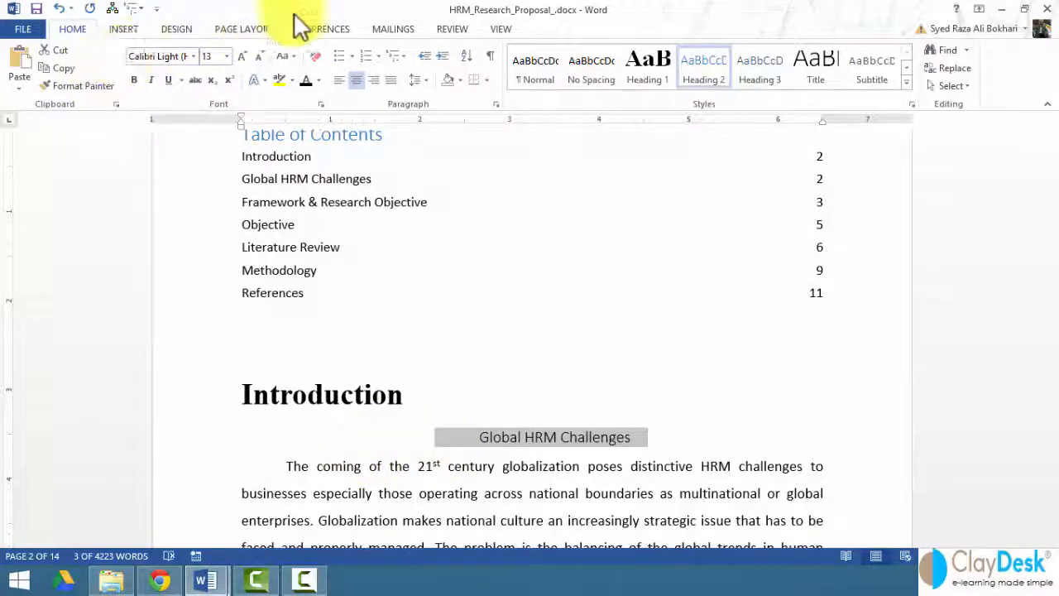
Update the entire table of contents so "Global HRM Challenges" is listed as a second-level entry.
click(328, 31)
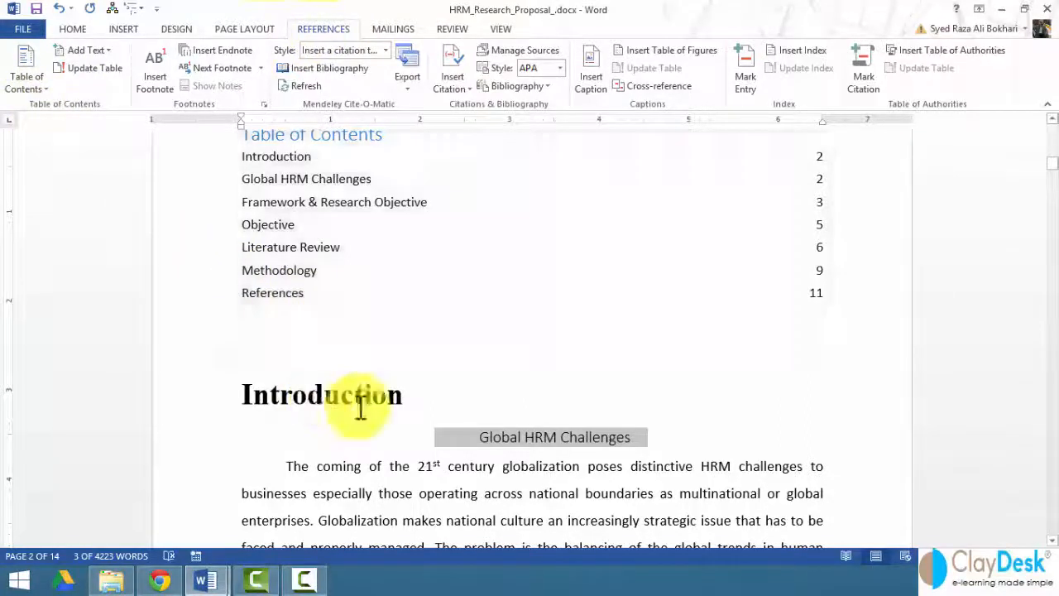
scroll(343, 303, up, 1)
right_click(372, 255)
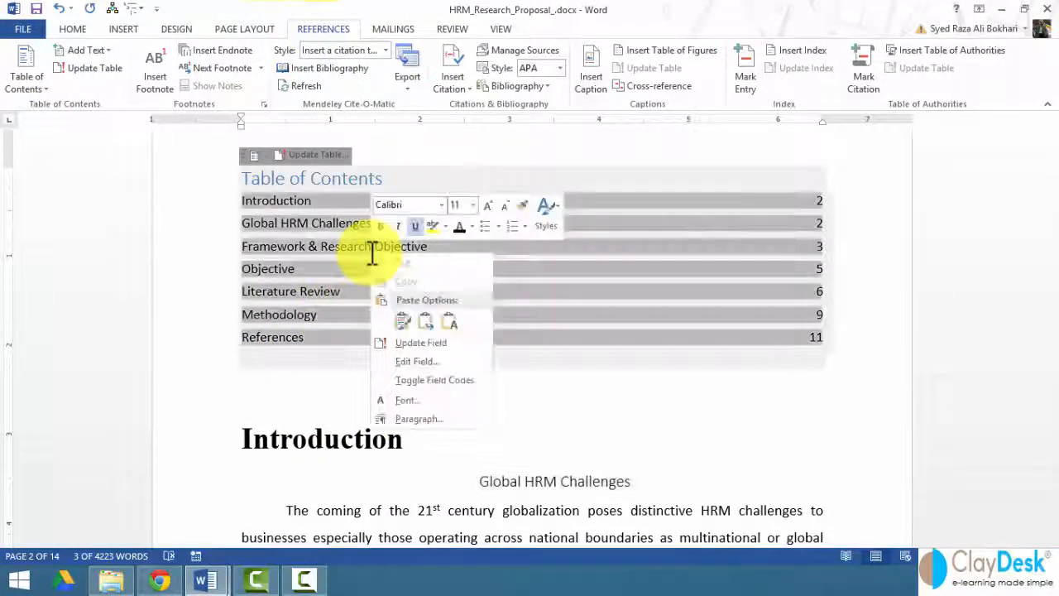
click(318, 153)
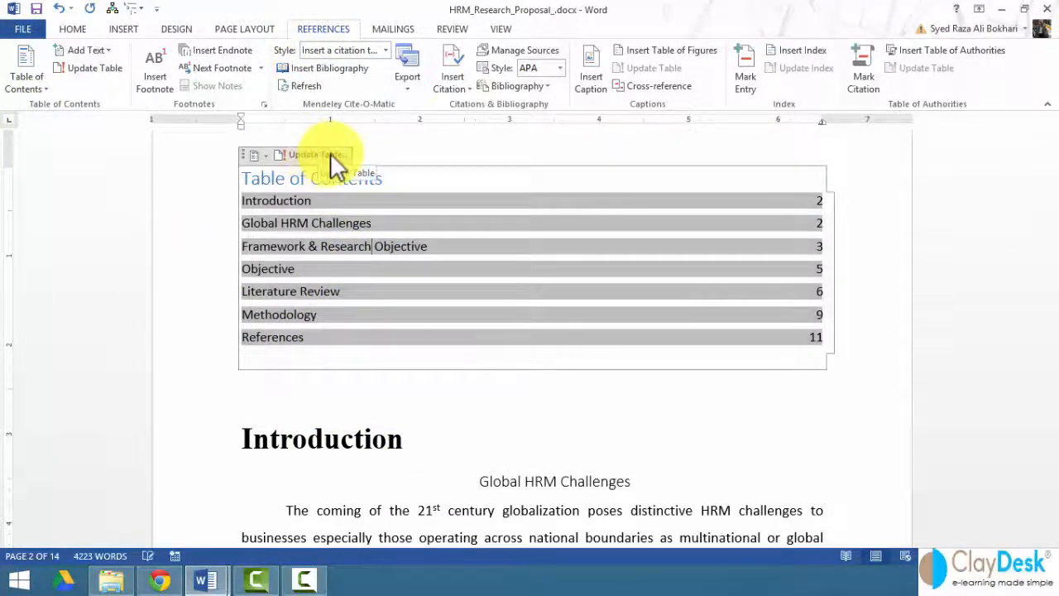
click(321, 155)
click(484, 288)
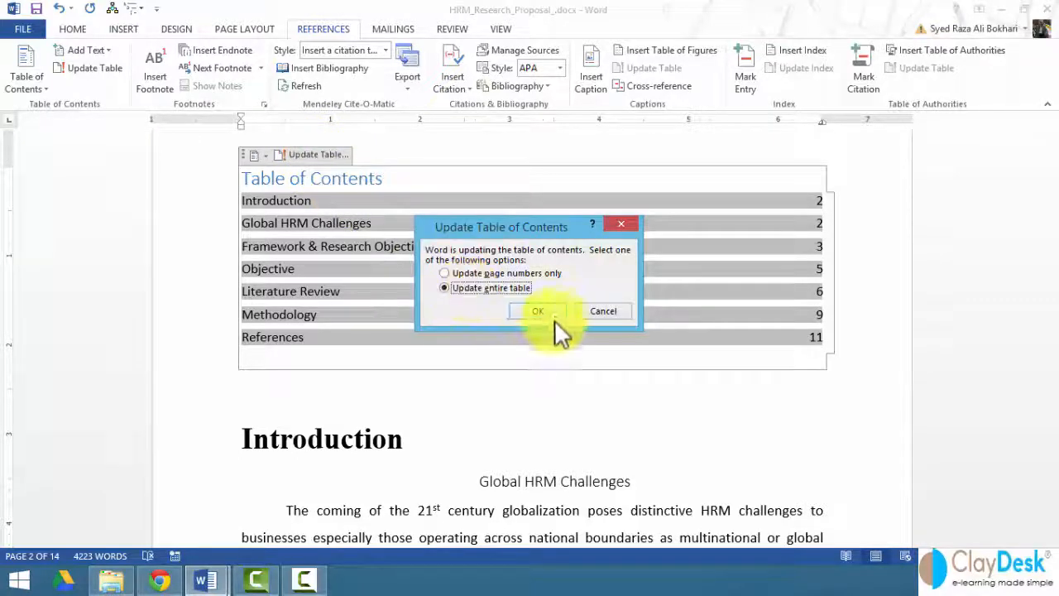
click(545, 314)
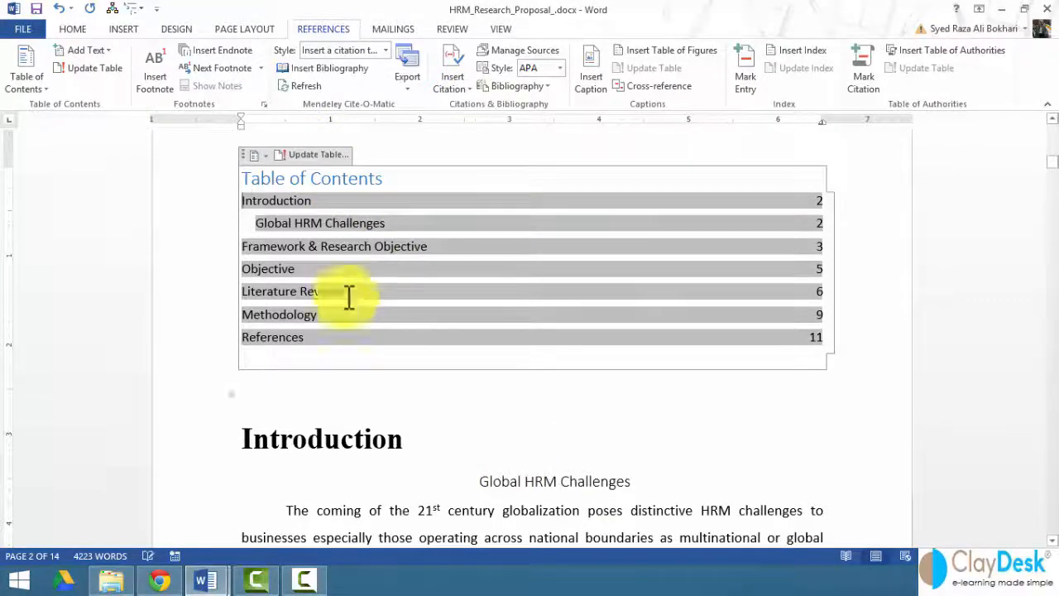
Format the whole "Global HRM Challenges" subheading below "Introduction" as bold and italic.
click(257, 225)
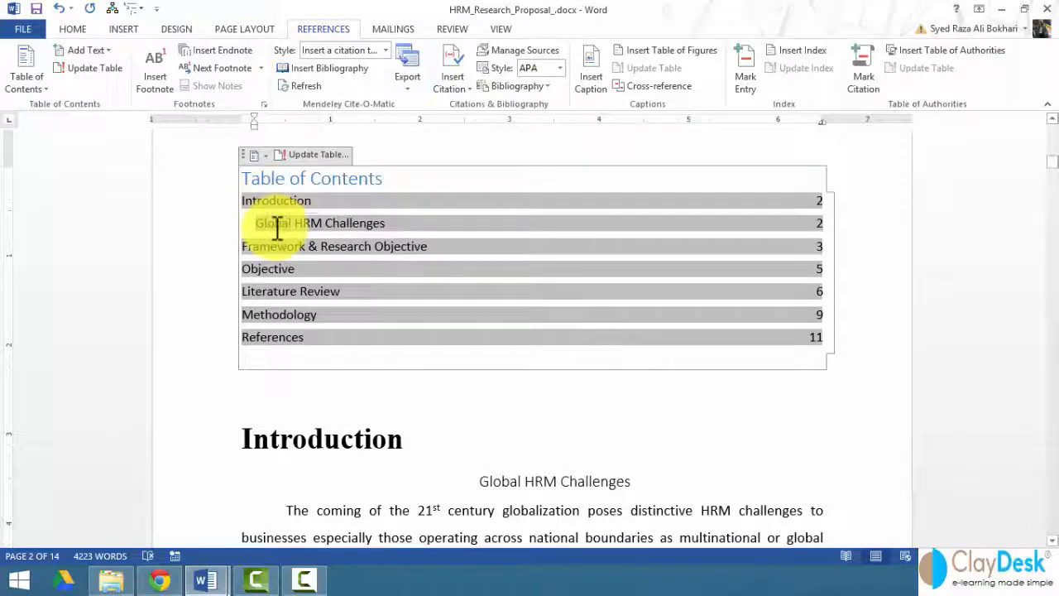
click(485, 482)
double_click(489, 482)
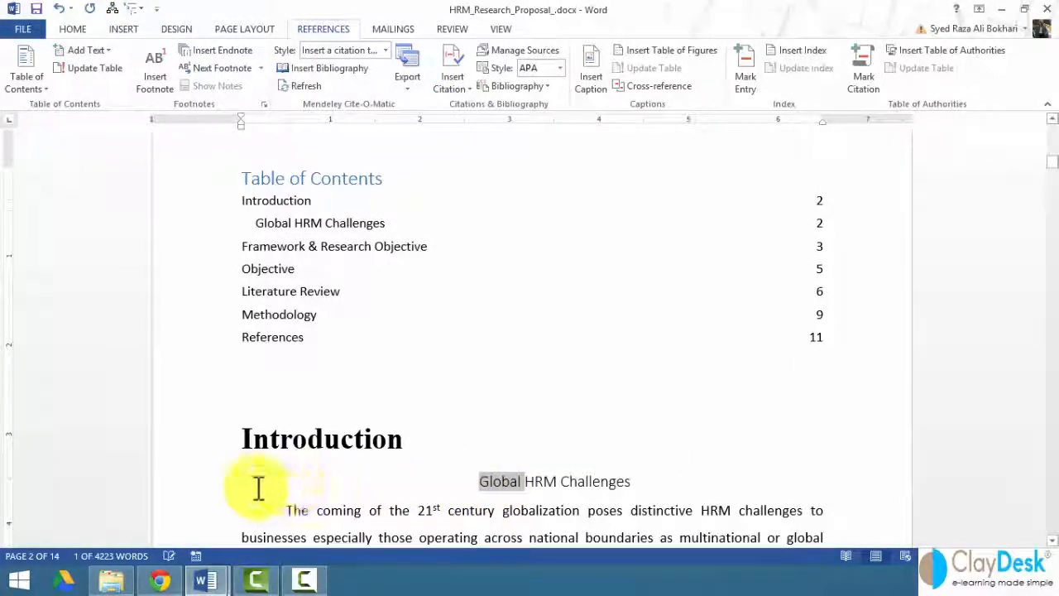
click(212, 484)
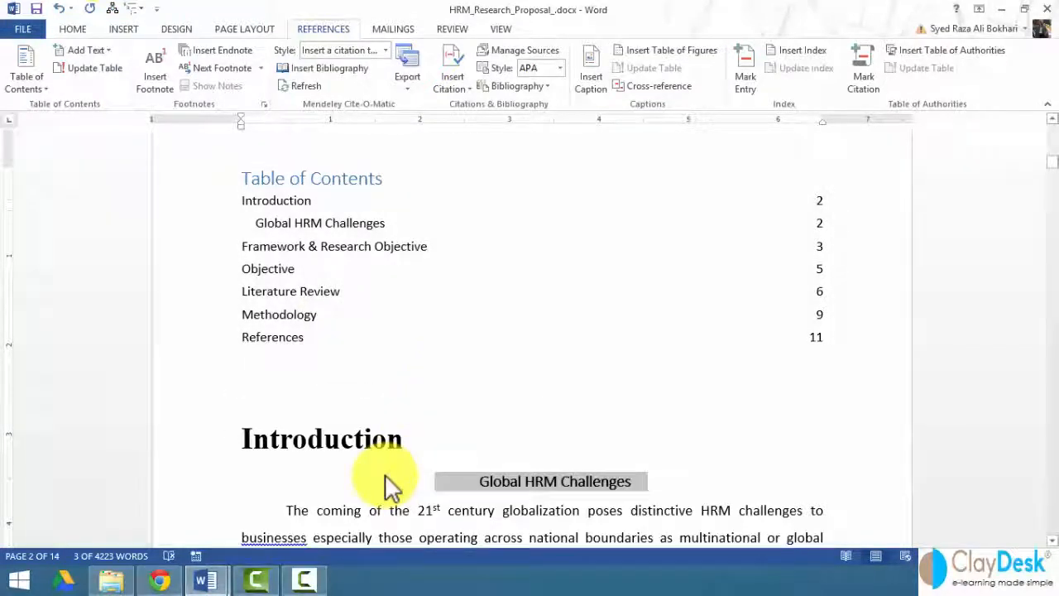
key(ctrl+i)
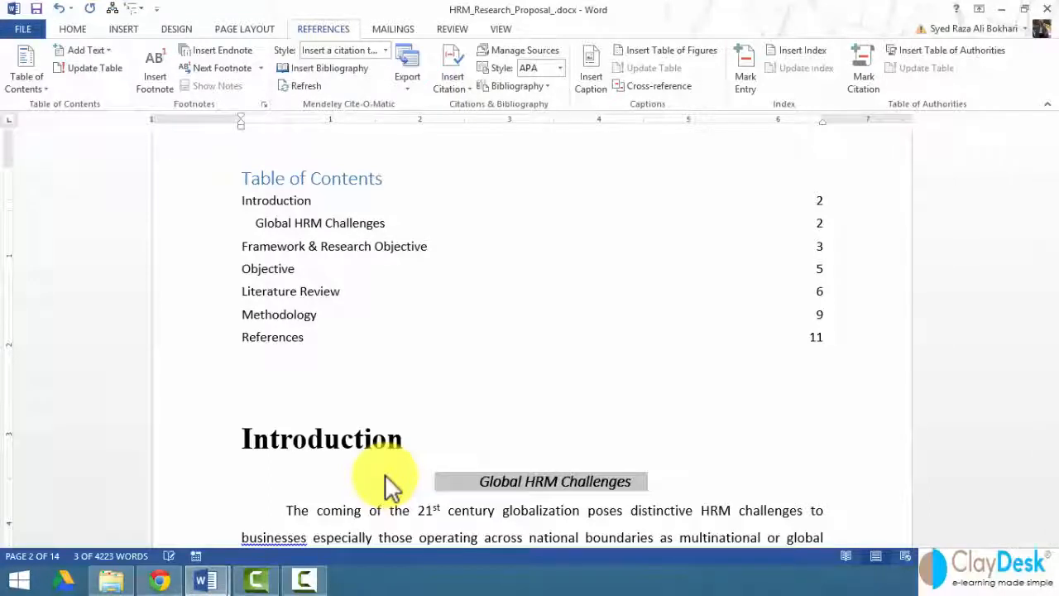
Update the entire table of contents to carry over the subheading's bold italic formatting.
click(355, 273)
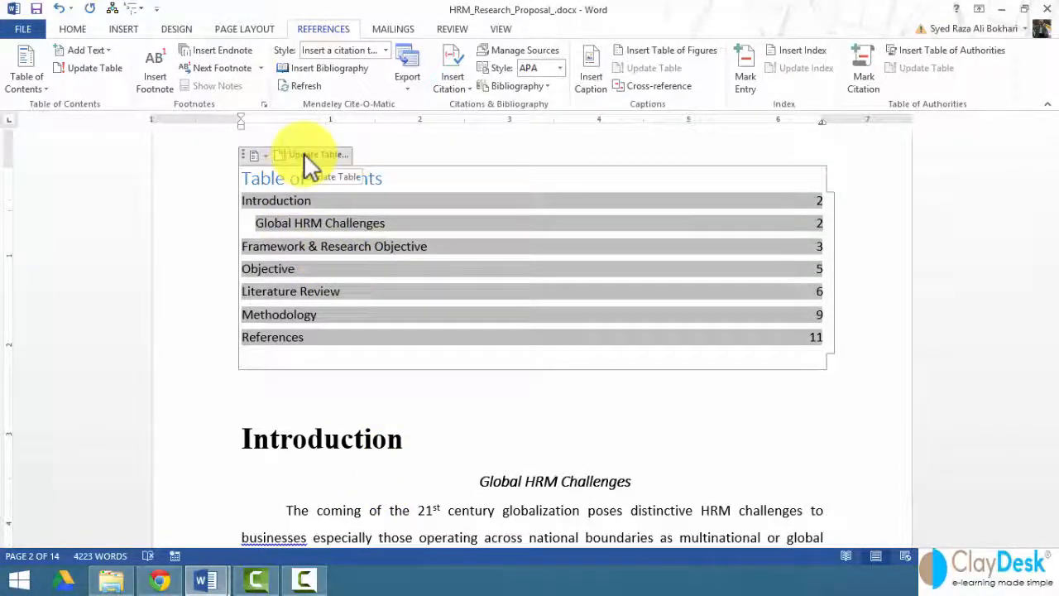
click(338, 155)
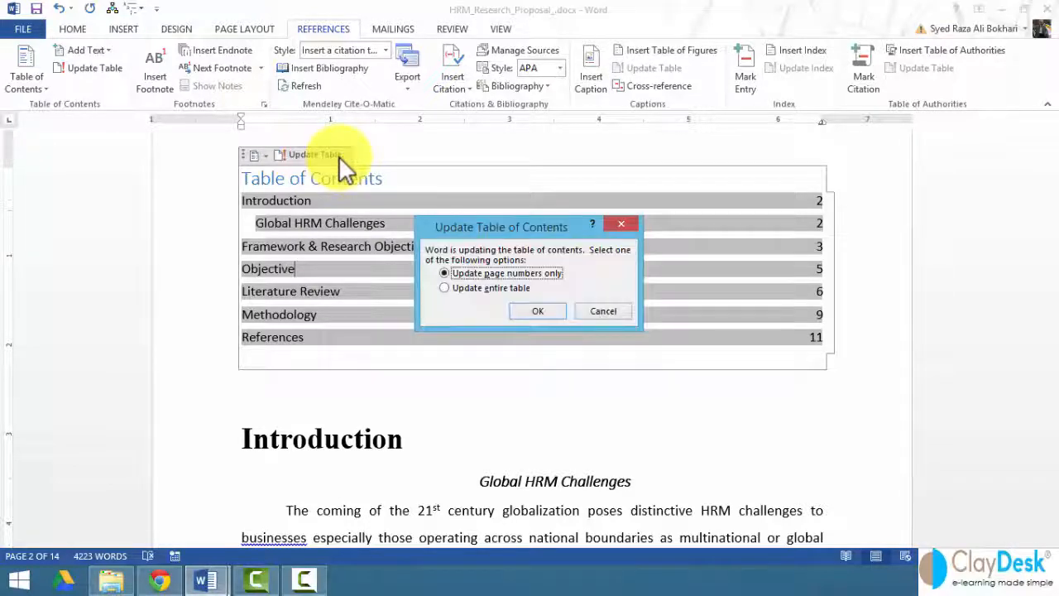
click(519, 289)
click(531, 312)
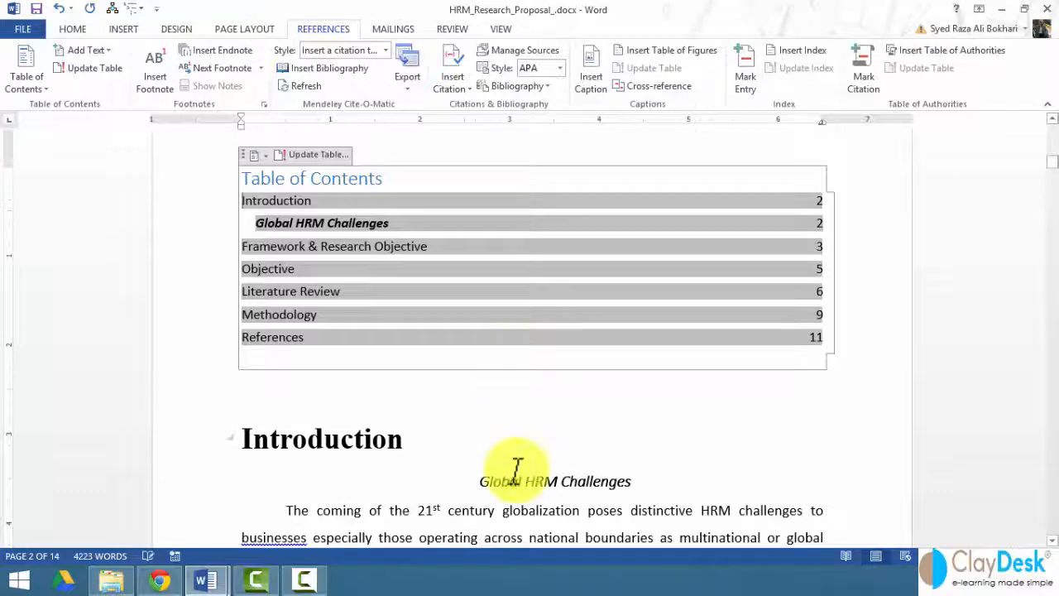
click(388, 443)
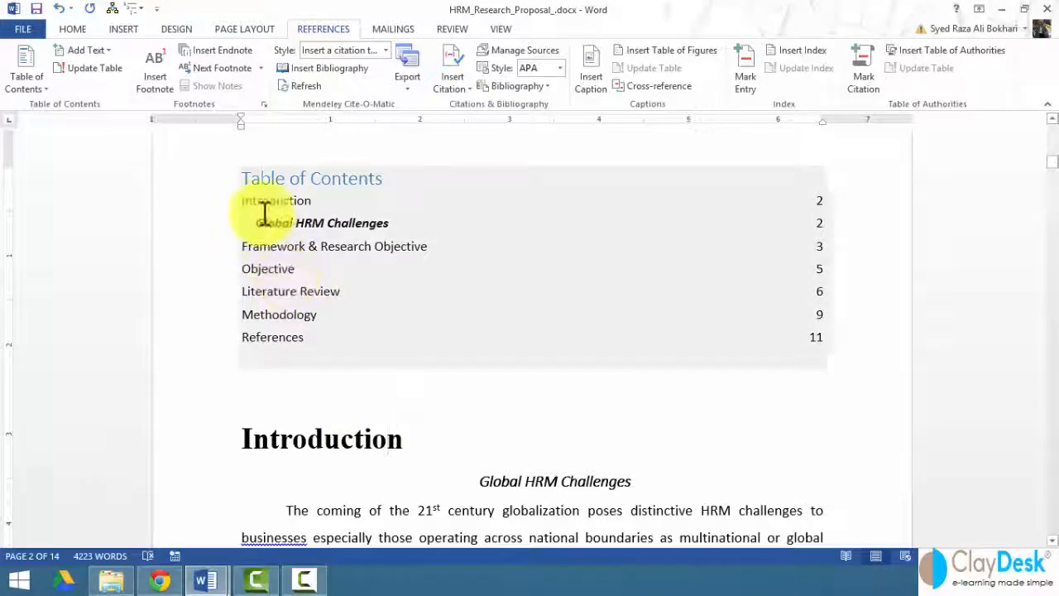
drag(177, 189, 201, 326)
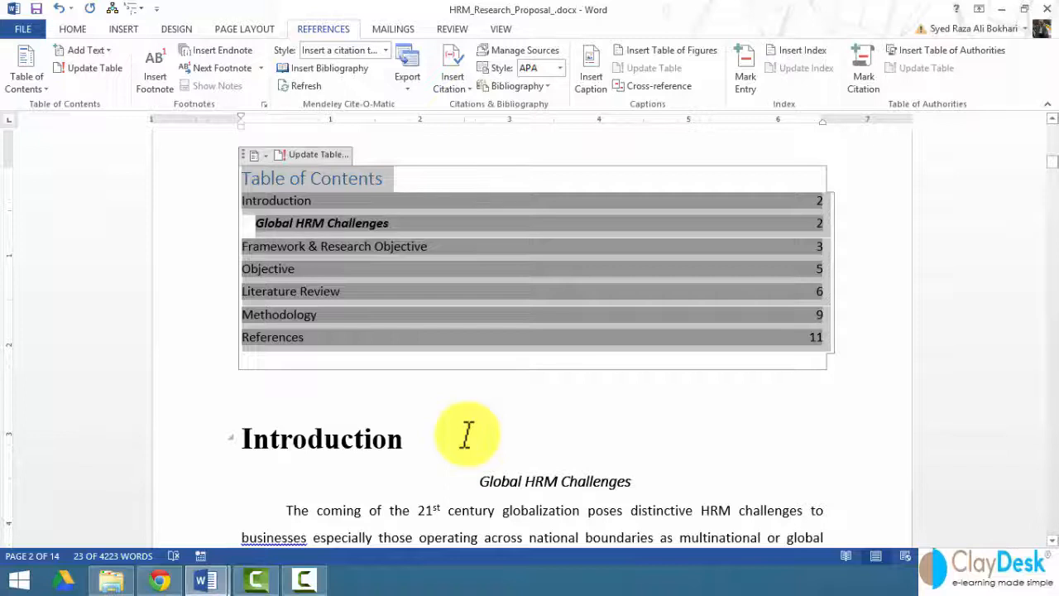
click(466, 432)
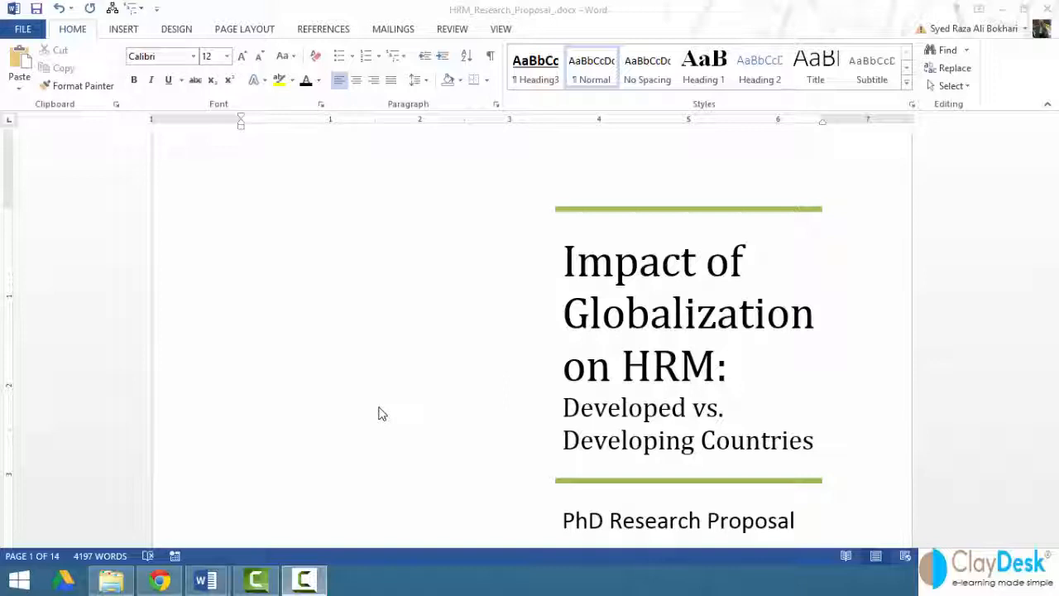
Apply the Heading 1 style to the "Introduction" and "Framework & Research Objective" section titles.
scroll(278, 373, down, 10)
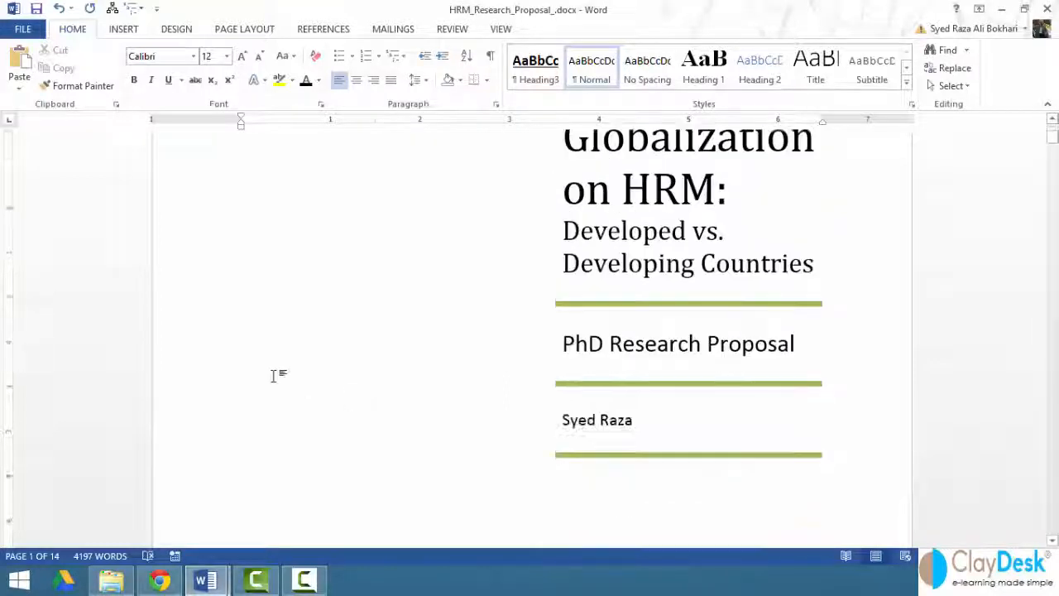
scroll(246, 360, down, 10)
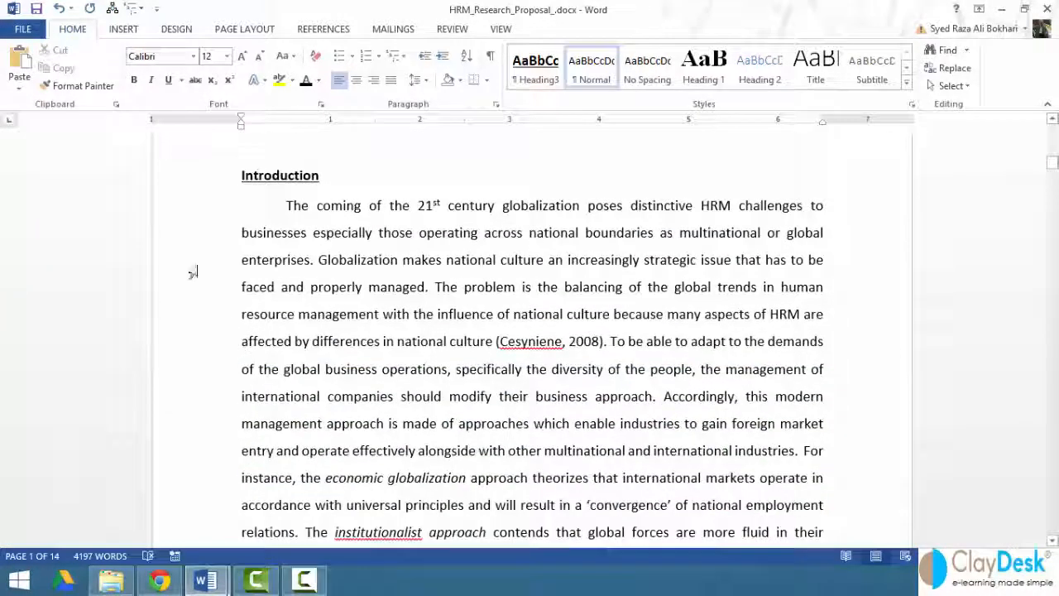
click(185, 184)
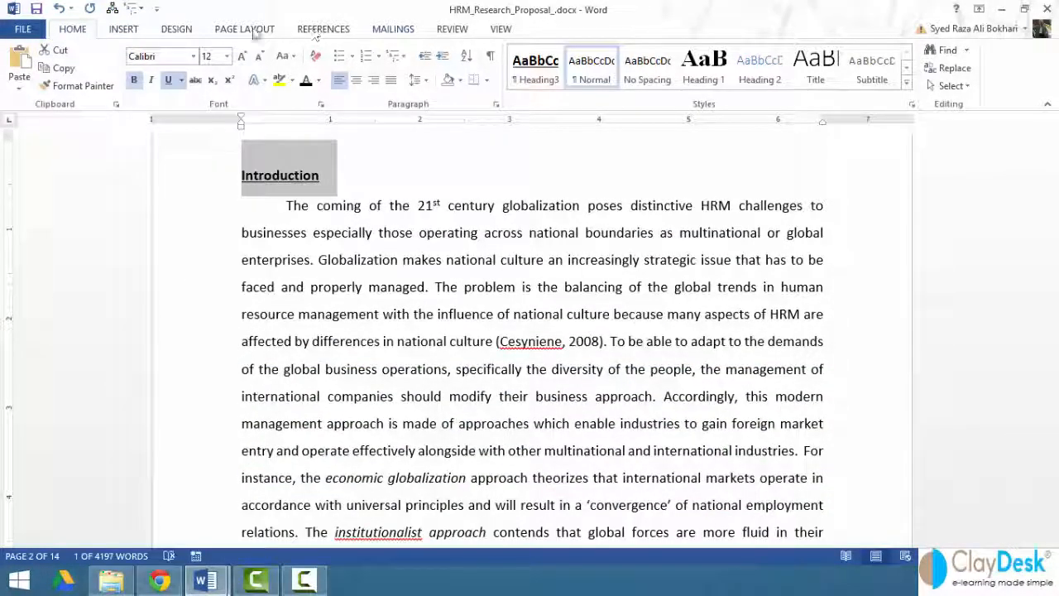
click(702, 83)
scroll(227, 338, down, 15)
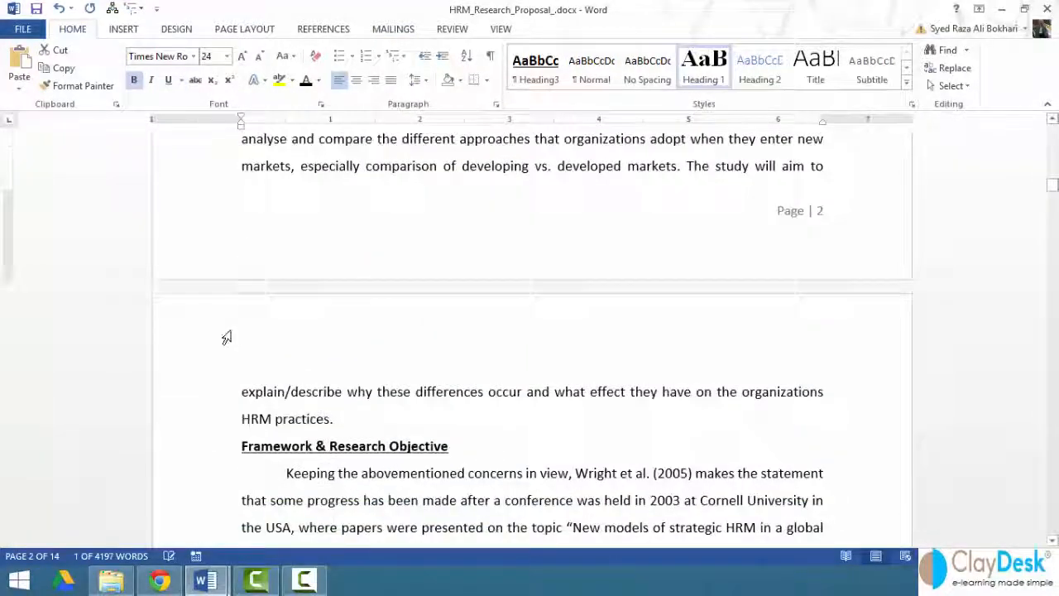
click(215, 230)
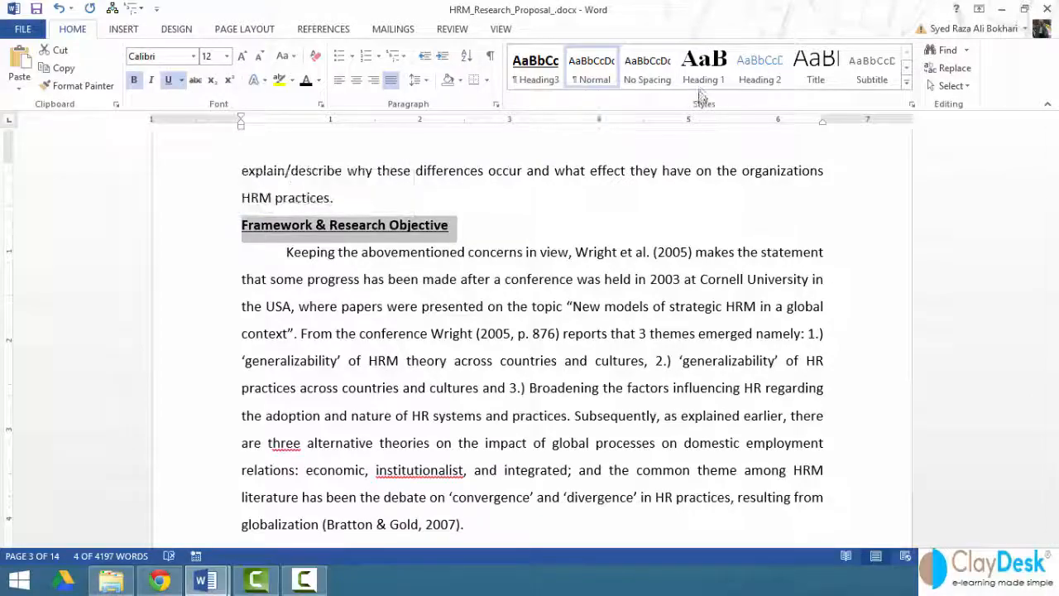
click(702, 70)
Apply the Heading 1 style to the "Objective" and "Literature Review" section titles.
scroll(326, 350, down, 10)
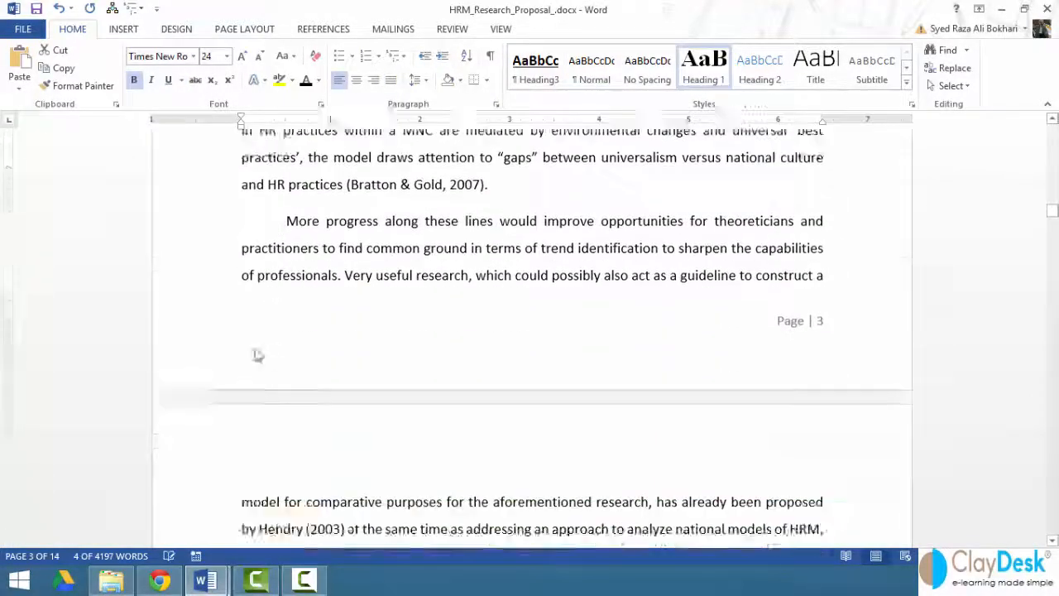
scroll(215, 335, down, 15)
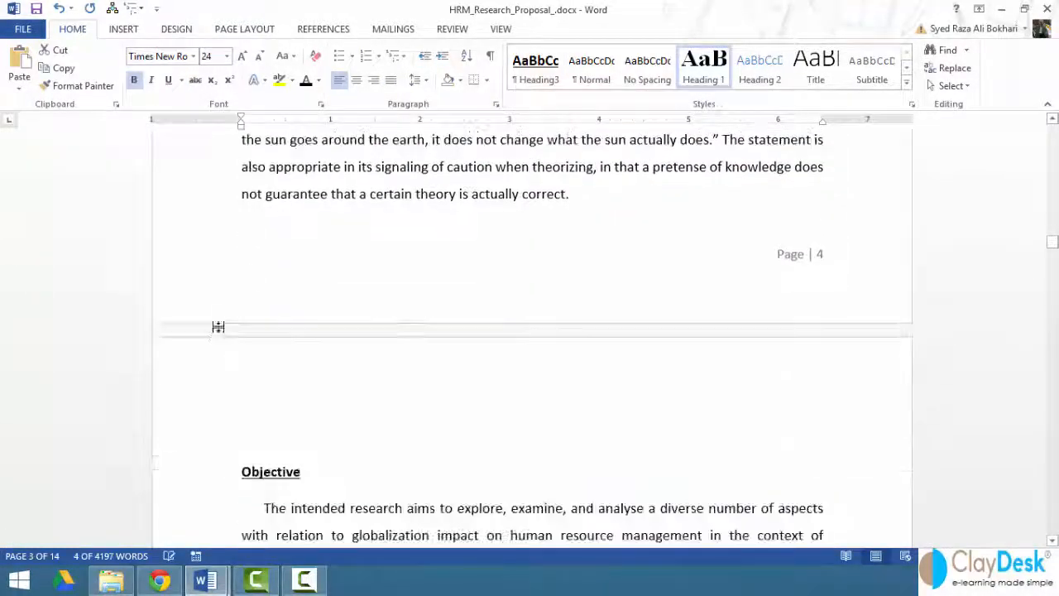
click(201, 299)
click(702, 70)
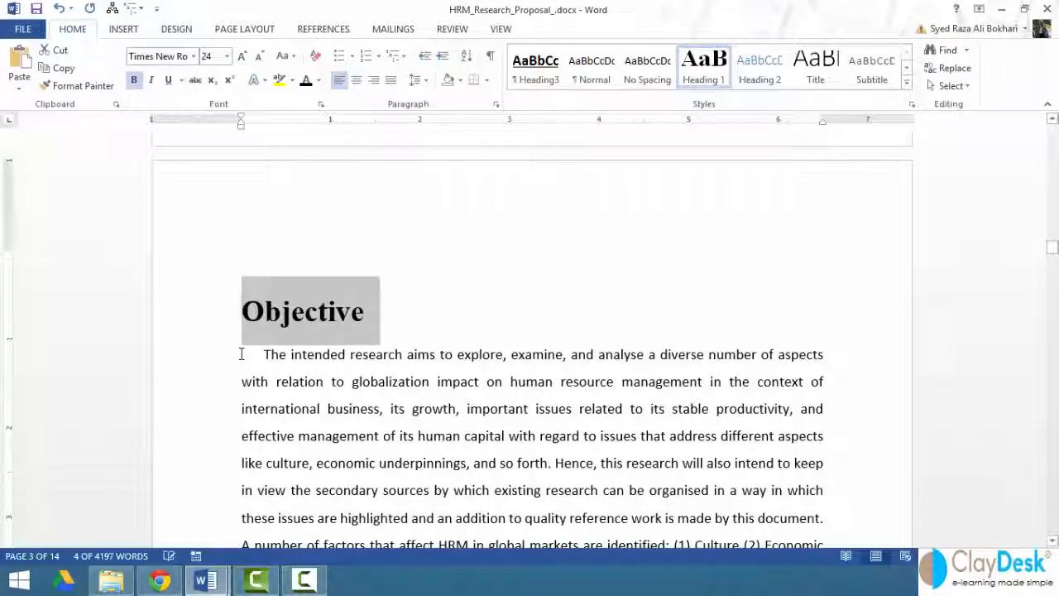
scroll(189, 377, down, 5)
scroll(190, 377, down, 9)
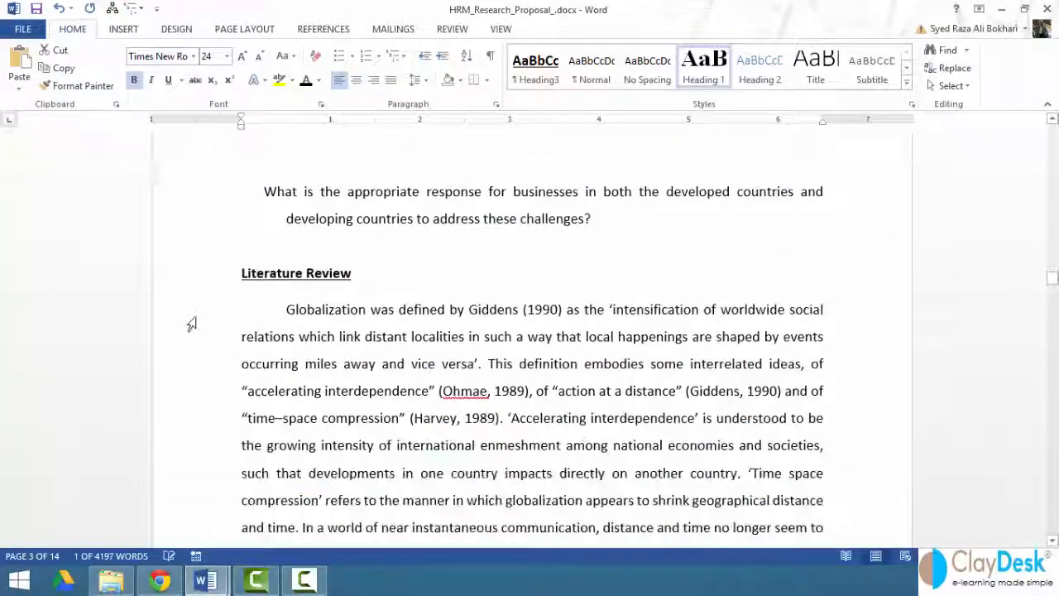
click(198, 276)
click(702, 70)
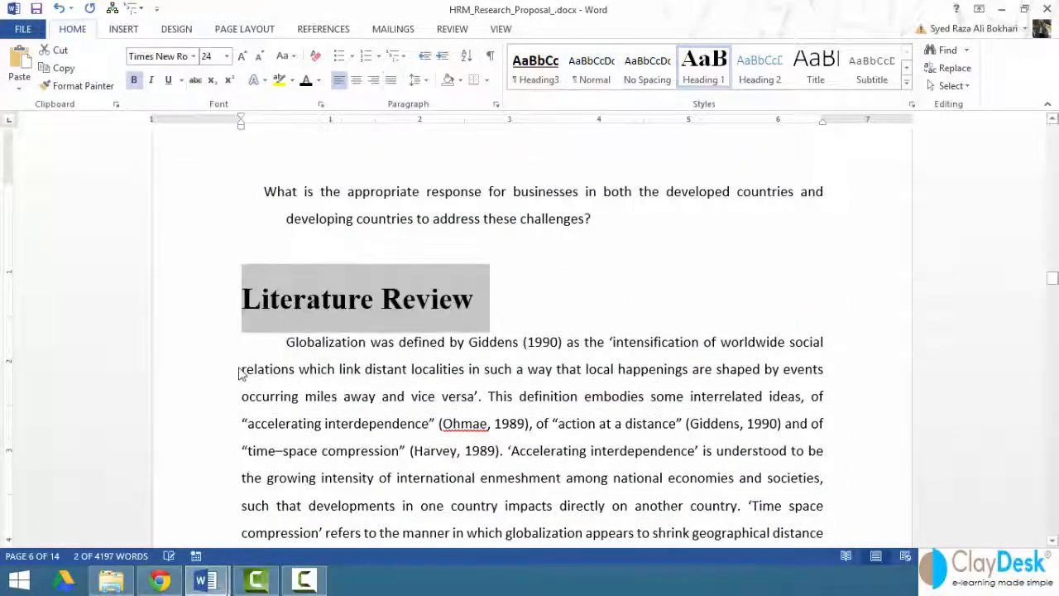
Apply the Heading 1 style to the "Methodology" section title.
scroll(189, 372, down, 5)
scroll(189, 371, down, 8)
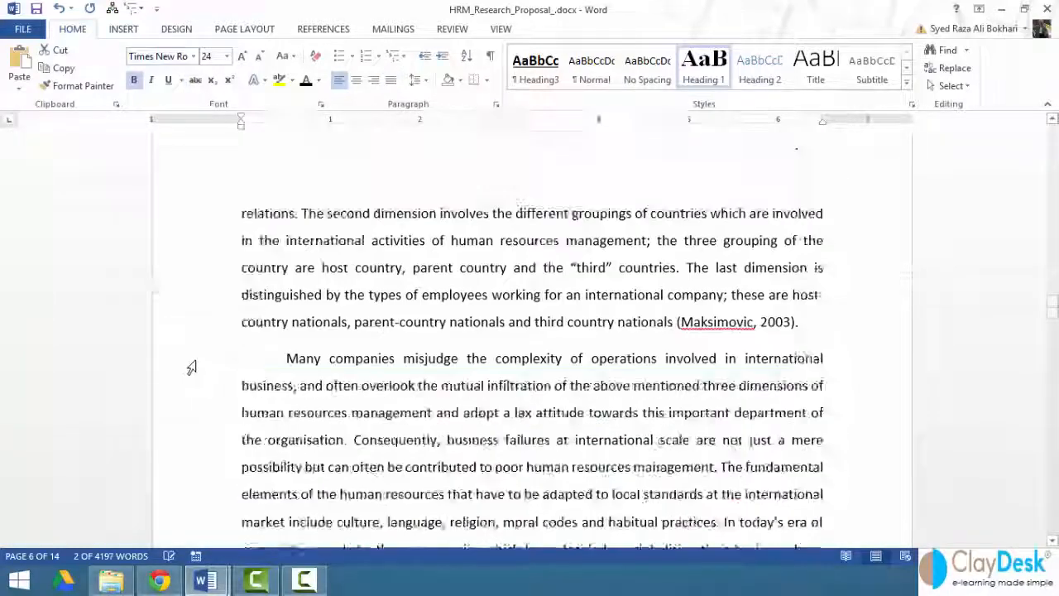
scroll(195, 360, down, 6)
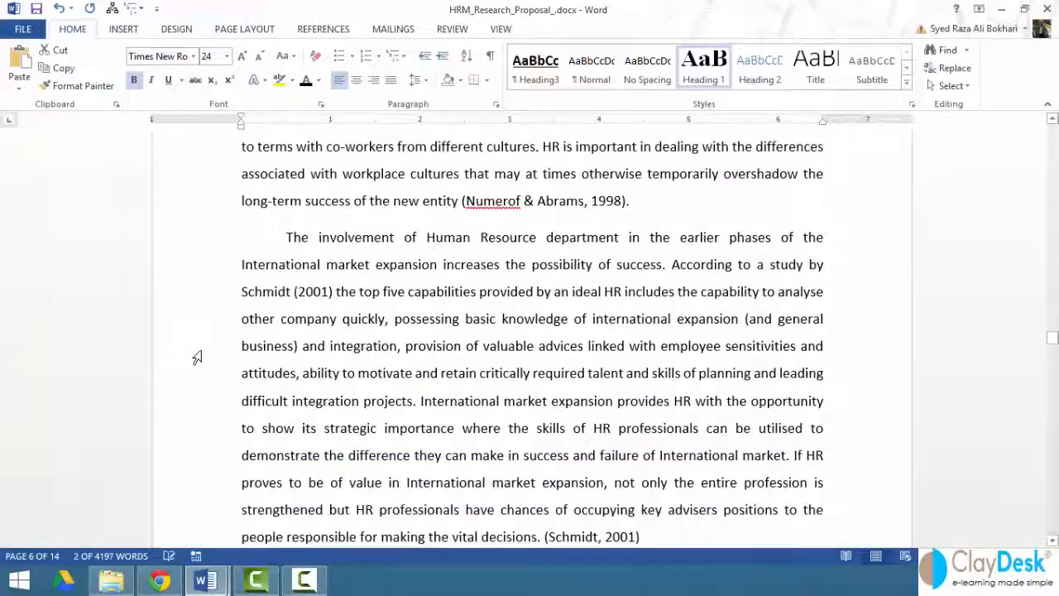
scroll(198, 356, down, 9)
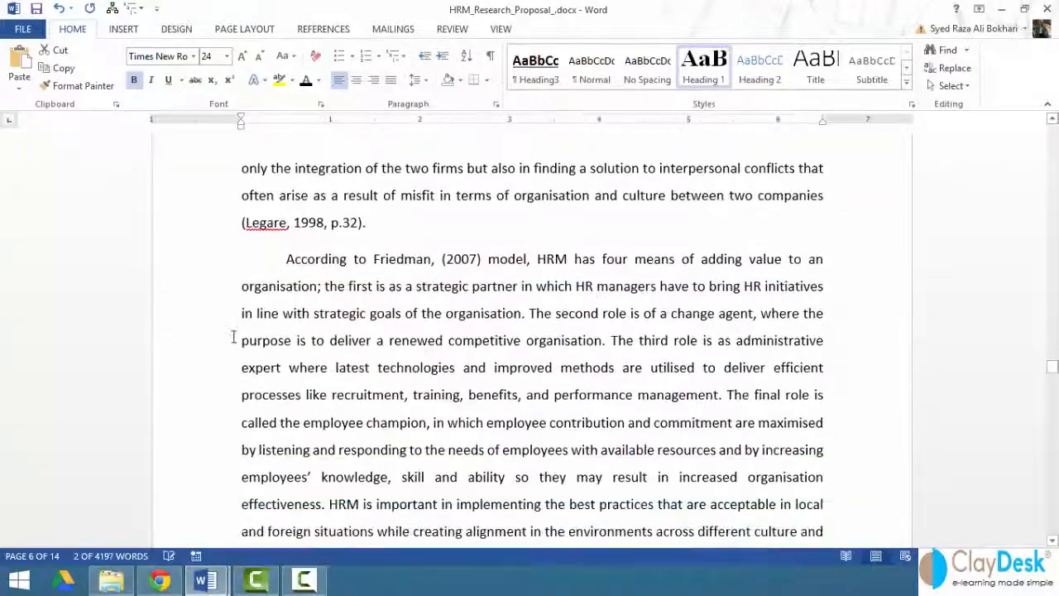
scroll(213, 333, down, 1)
click(206, 314)
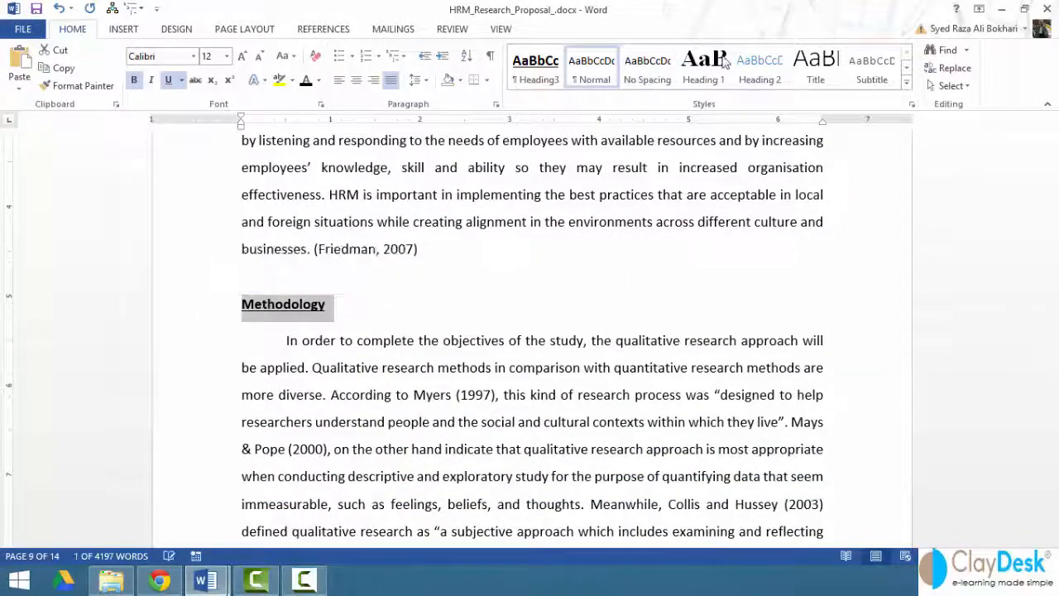
click(701, 67)
Apply the Heading 1 style to the "References" section title.
scroll(239, 311, down, 10)
scroll(240, 311, down, 20)
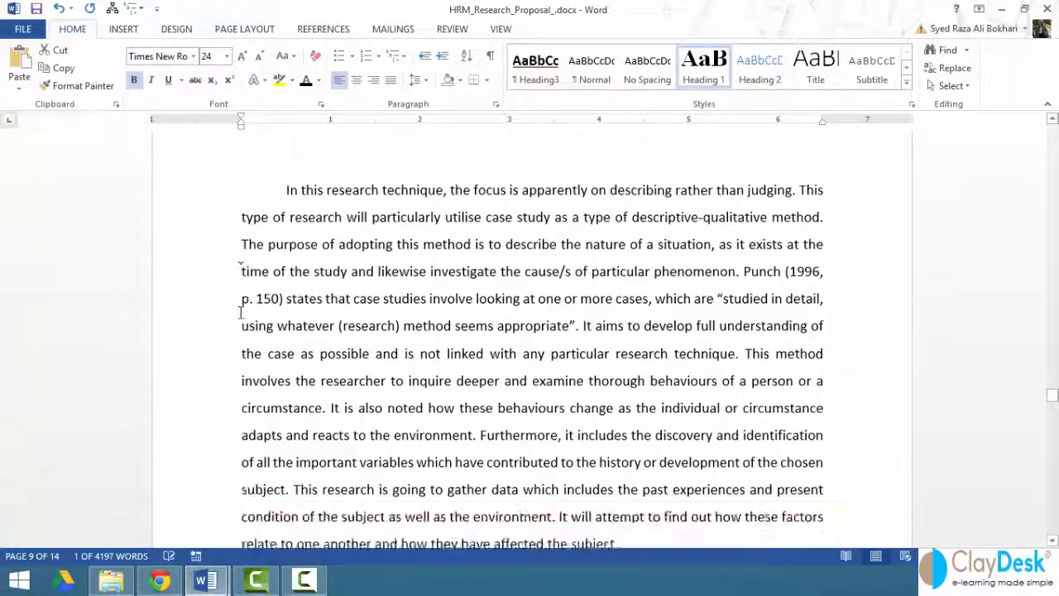
scroll(237, 310, down, 4)
click(213, 218)
click(702, 68)
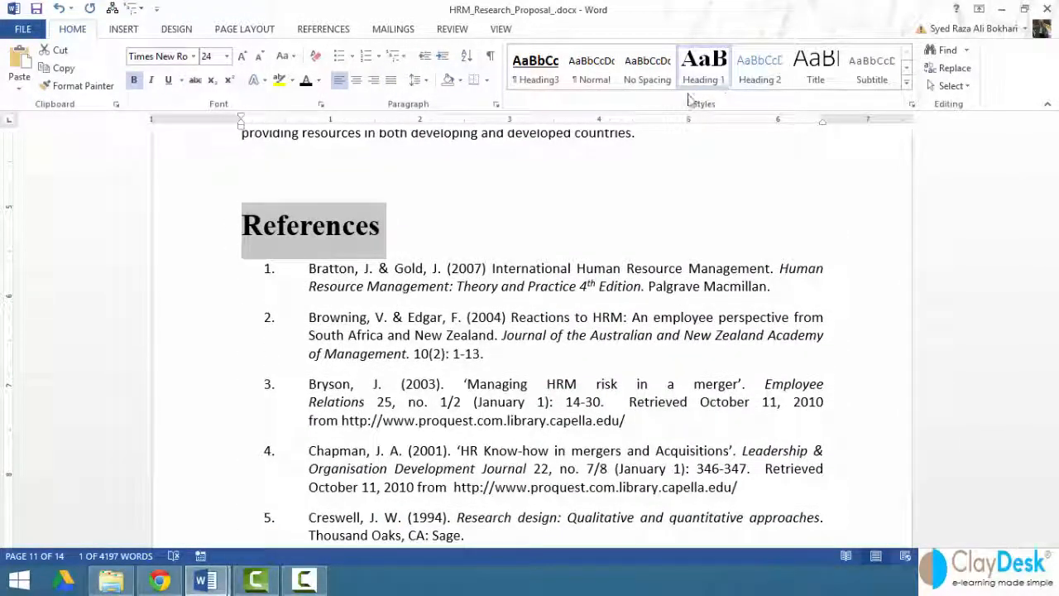
Insert an empty line above the "Introduction" heading and set its font size to 12.
drag(1049, 448, 1052, 169)
scroll(232, 340, up, 5)
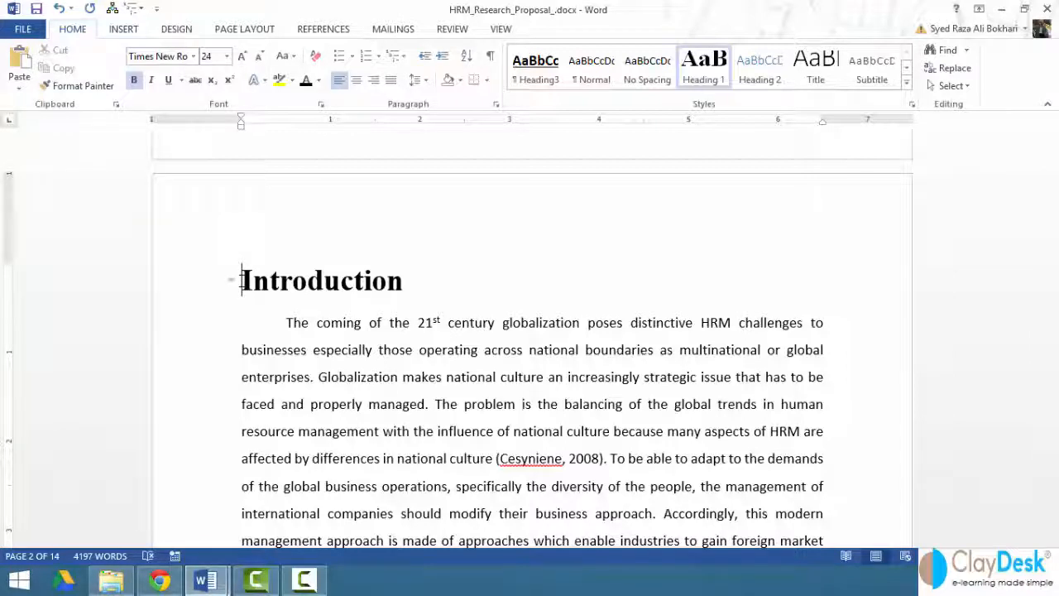
key(ctrl+Home)
key(Down)
key(Down)
key(Down)
key(Down)
key(Down)
key(Down)
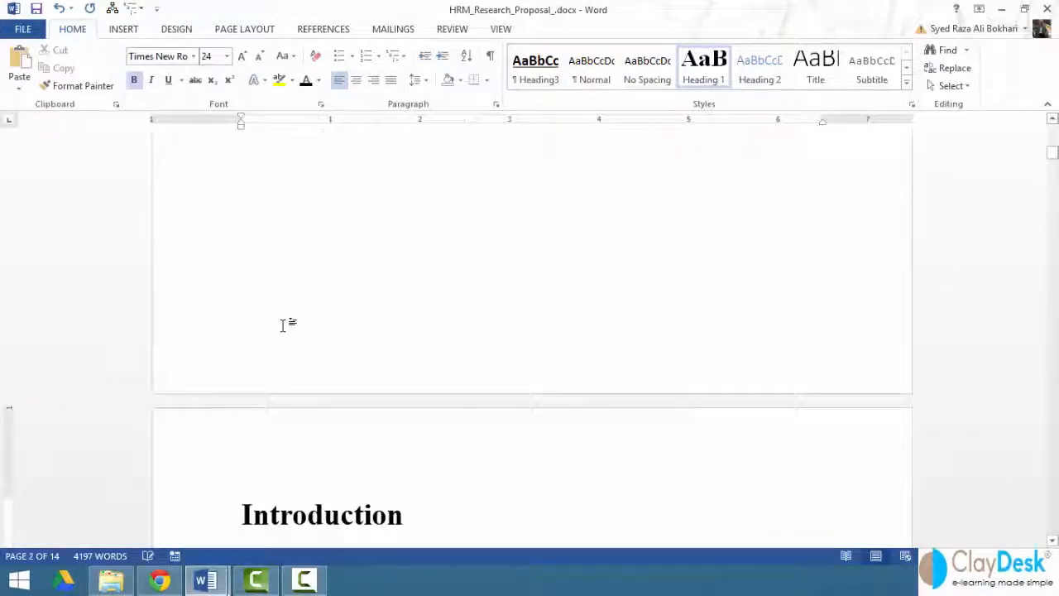
key(Return)
key(Up)
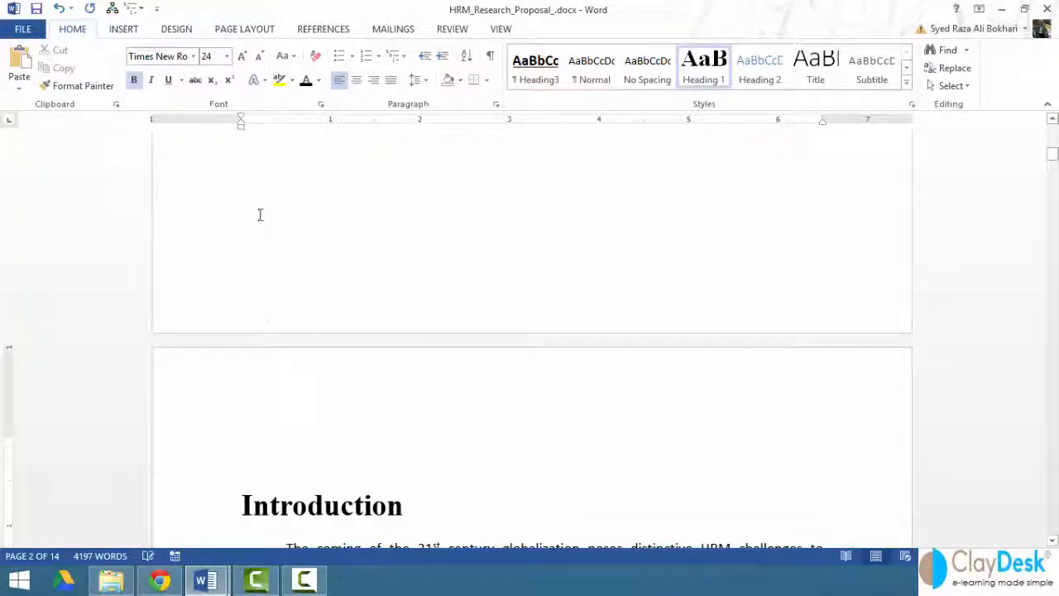
click(226, 56)
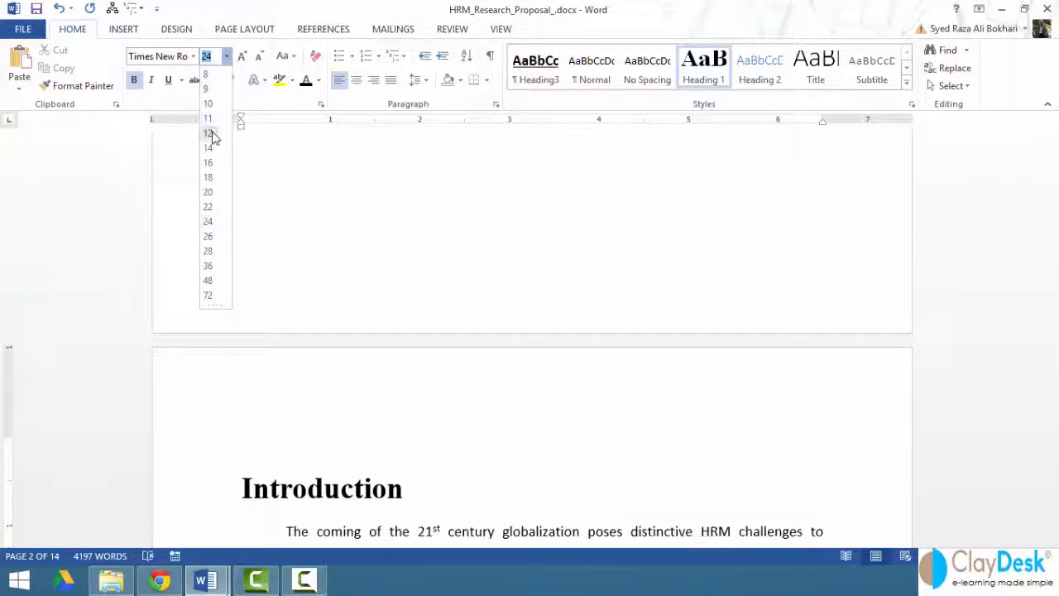
click(211, 134)
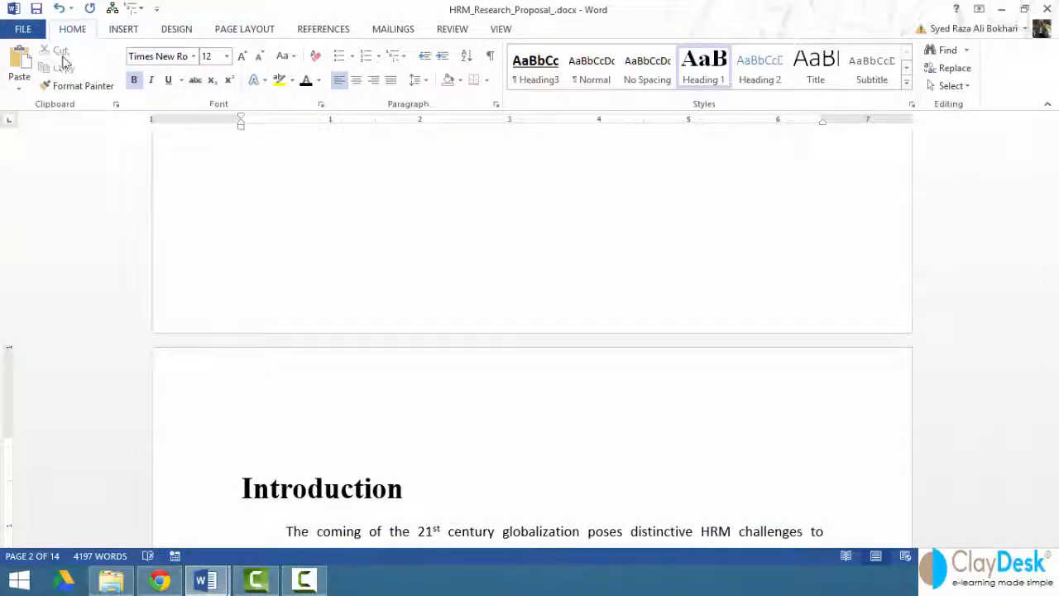
Start a custom table of contents on the empty line above "Introduction".
click(324, 31)
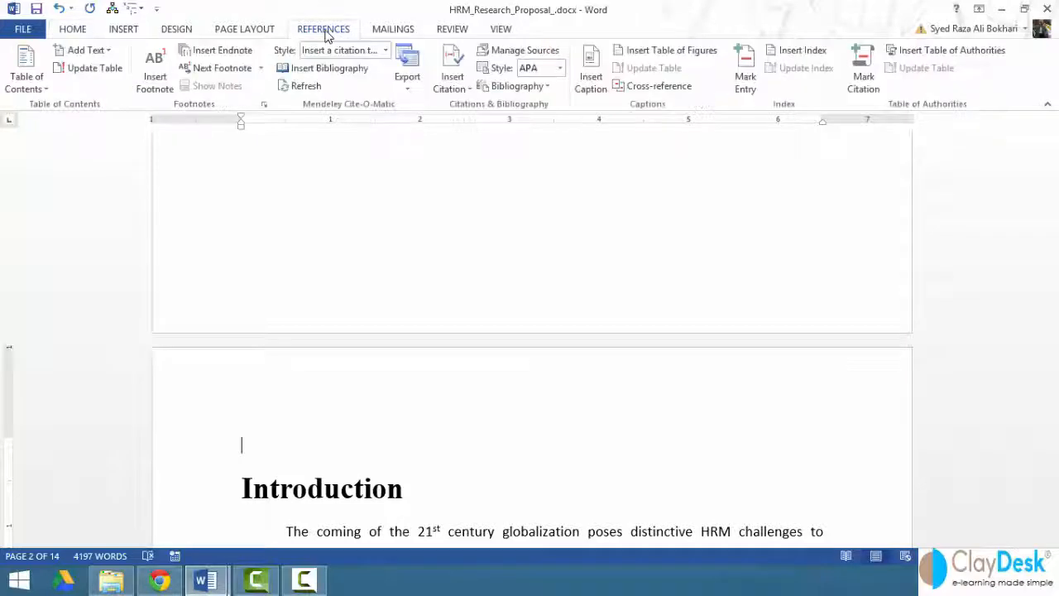
click(42, 90)
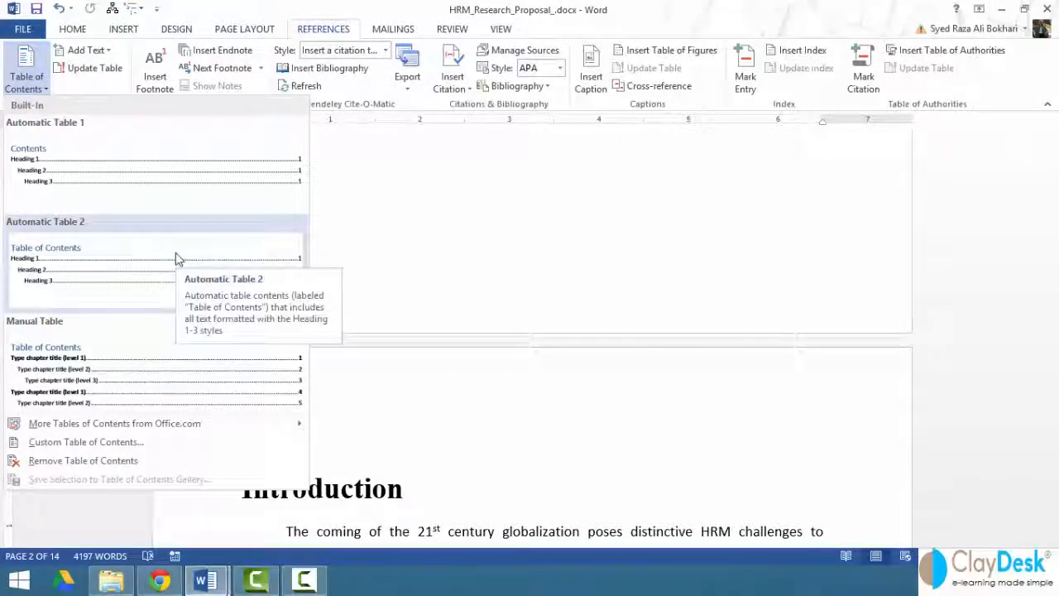
click(207, 446)
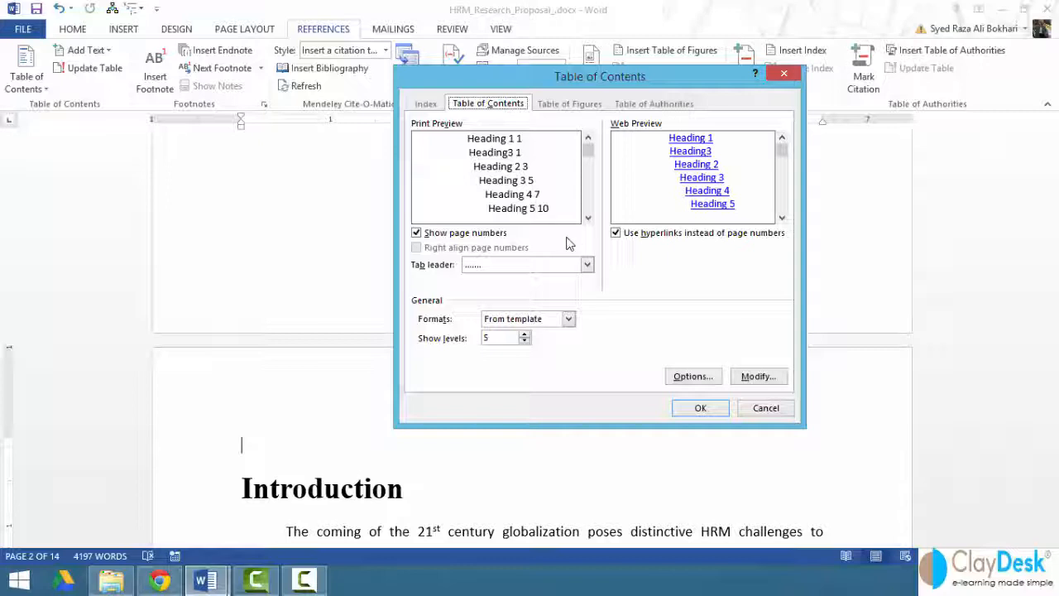
Switch the table of contents' hyperlink and page-number options off and on again.
click(617, 235)
click(616, 235)
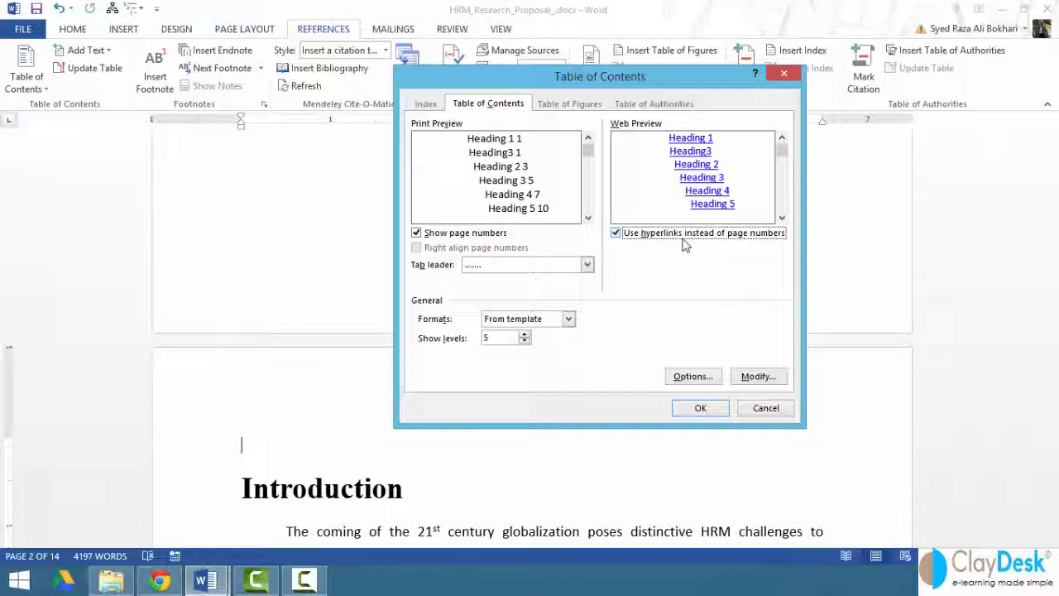
click(457, 235)
click(458, 235)
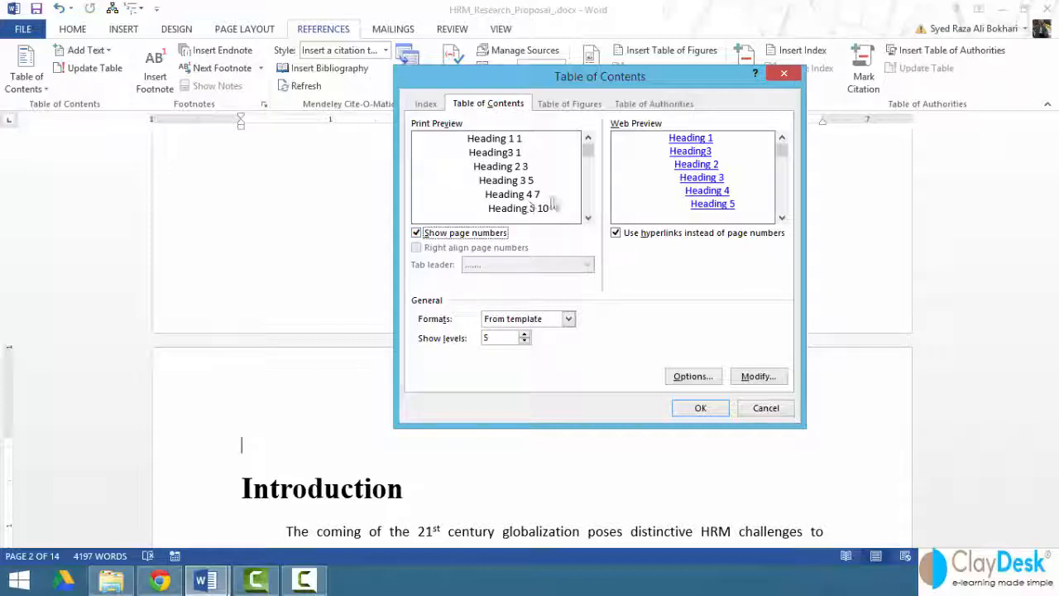
Try out the Distinctive, Fancy, Modern, Formal and Simple table of contents formats in the preview.
click(553, 319)
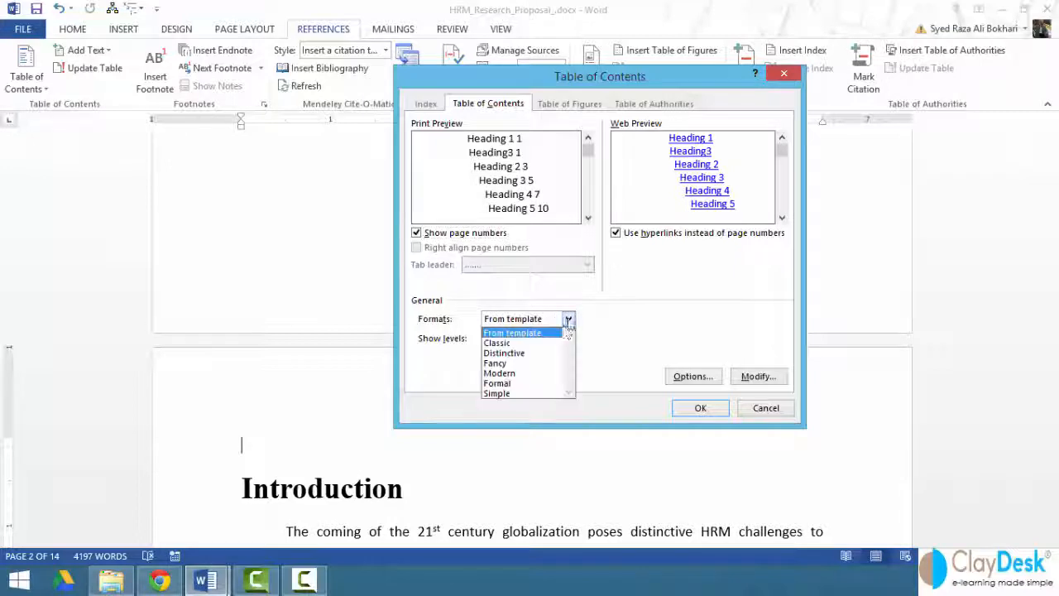
click(550, 352)
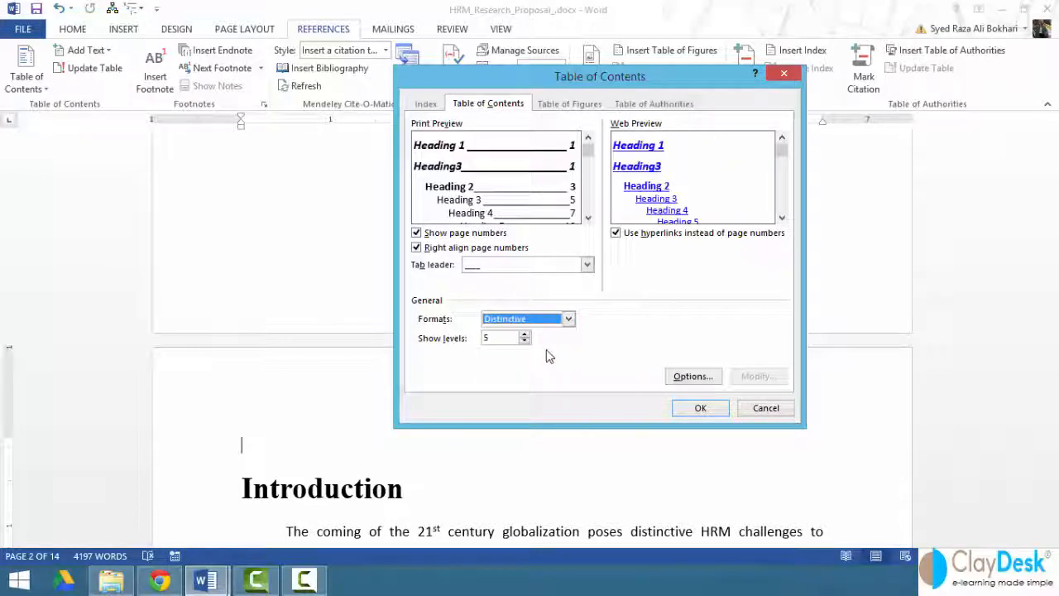
click(568, 319)
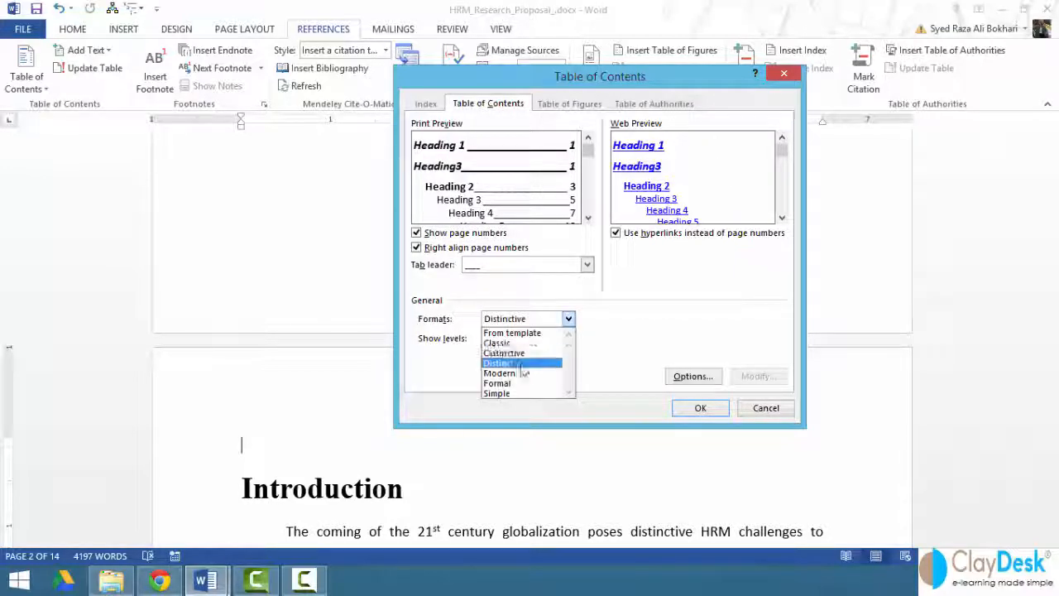
click(523, 364)
click(568, 318)
click(534, 373)
click(568, 321)
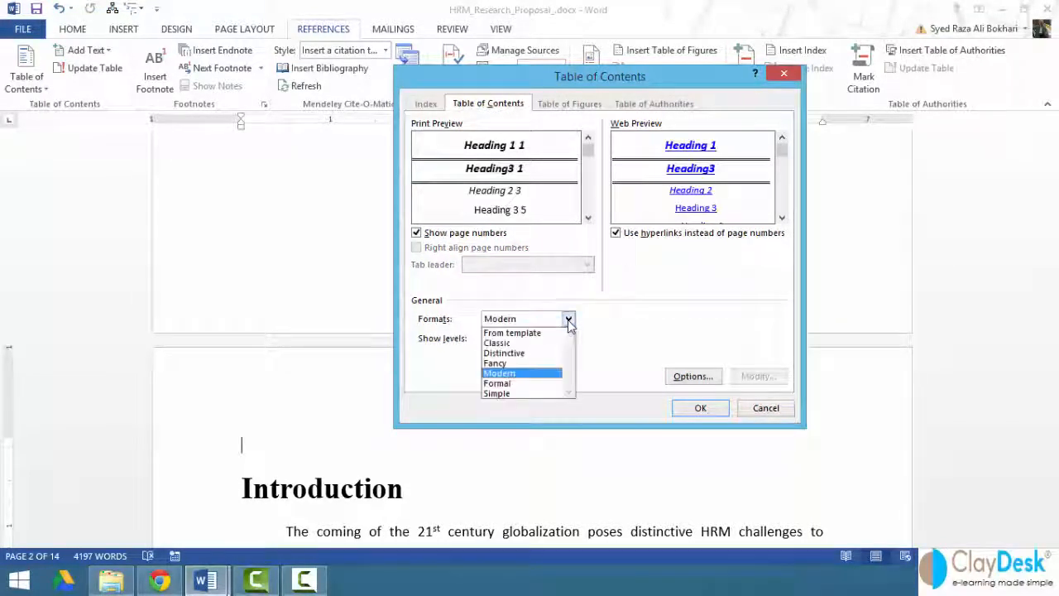
click(527, 383)
click(568, 321)
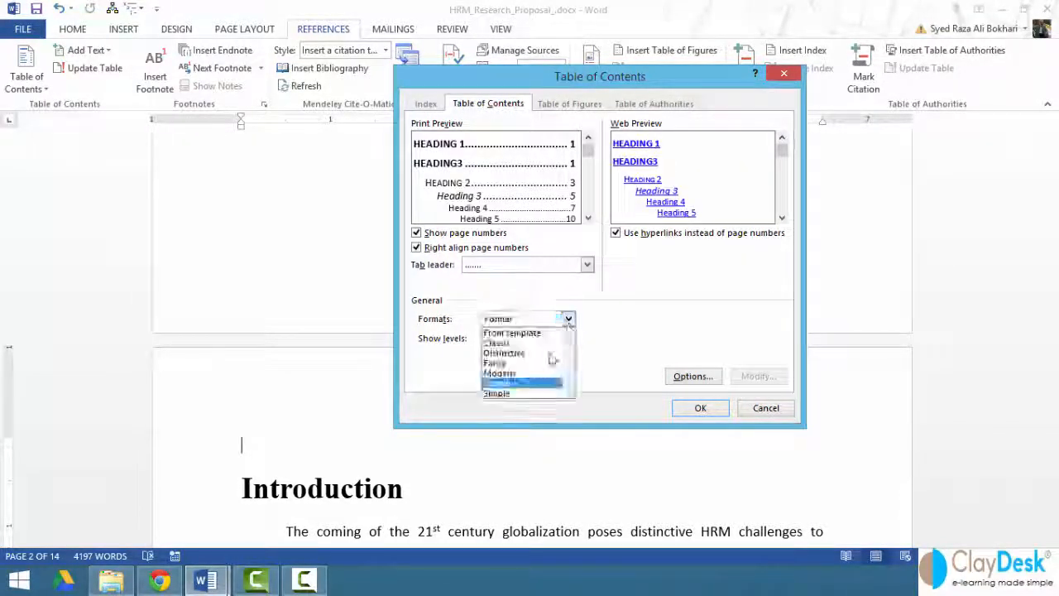
click(540, 393)
Set the table of contents format to Formal with a dashed tab leader.
click(568, 320)
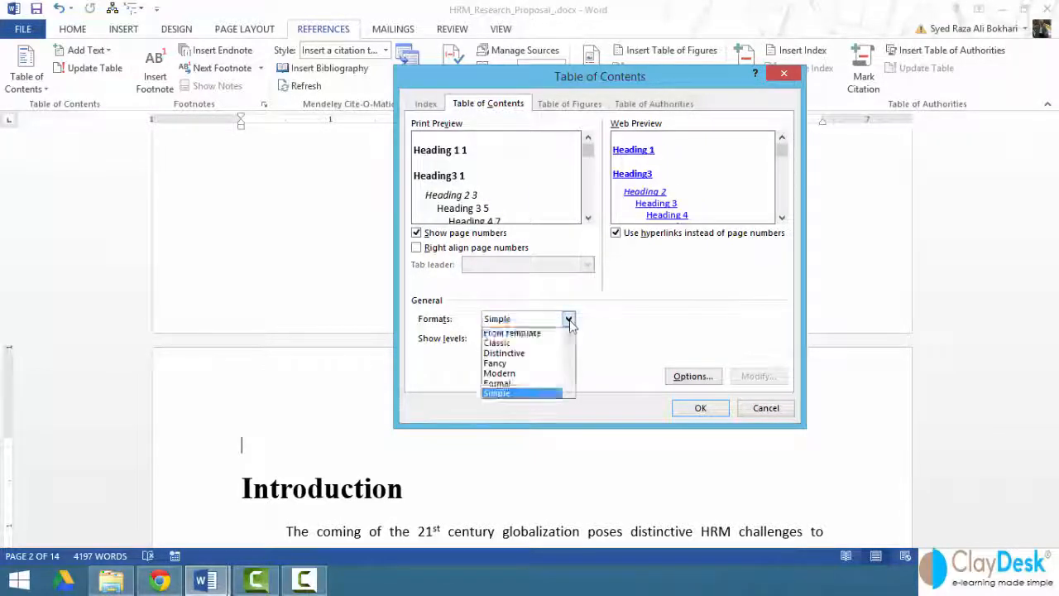
click(507, 383)
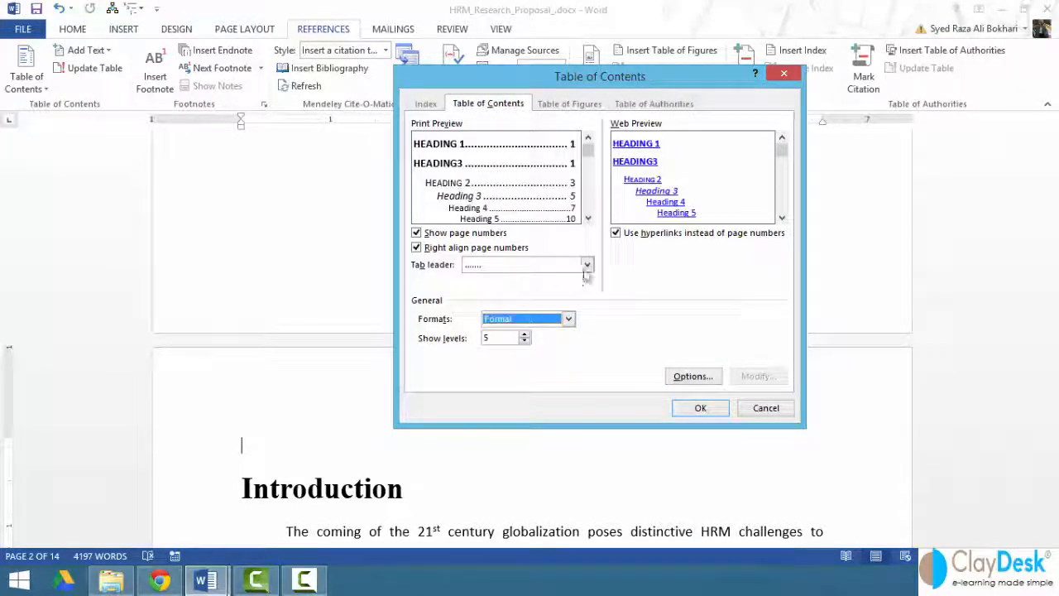
click(587, 264)
click(530, 306)
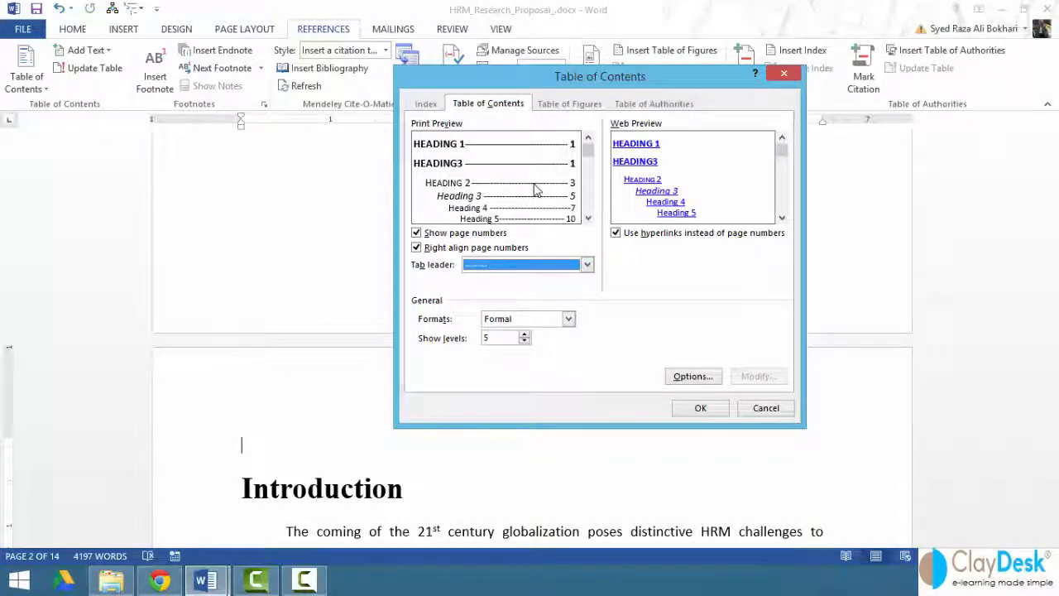
Switch right-aligned page numbers off and on again, then lower the shown levels to 2 and return them to 5.
click(427, 248)
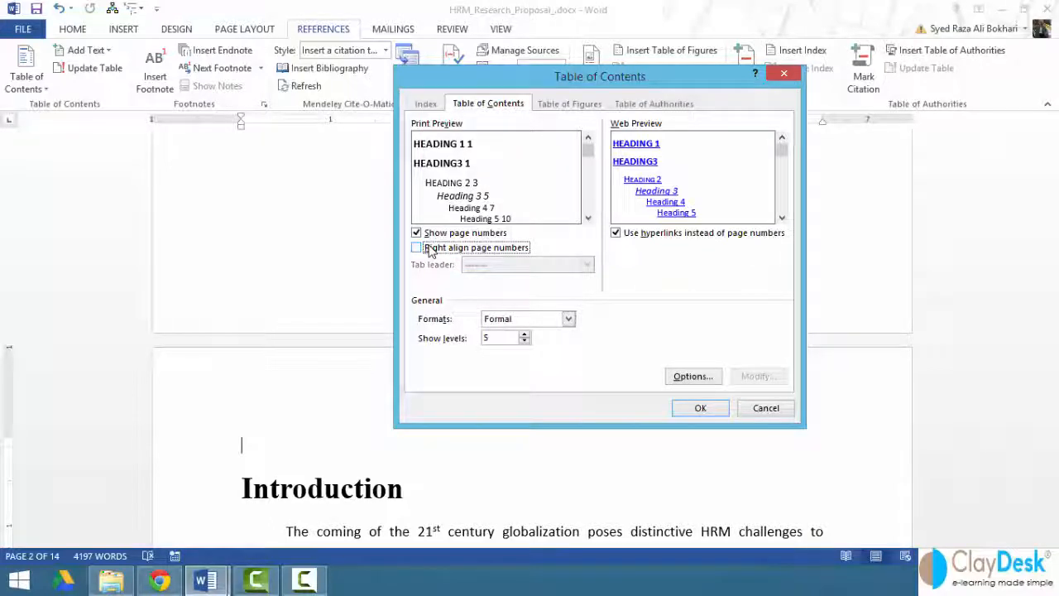
click(428, 249)
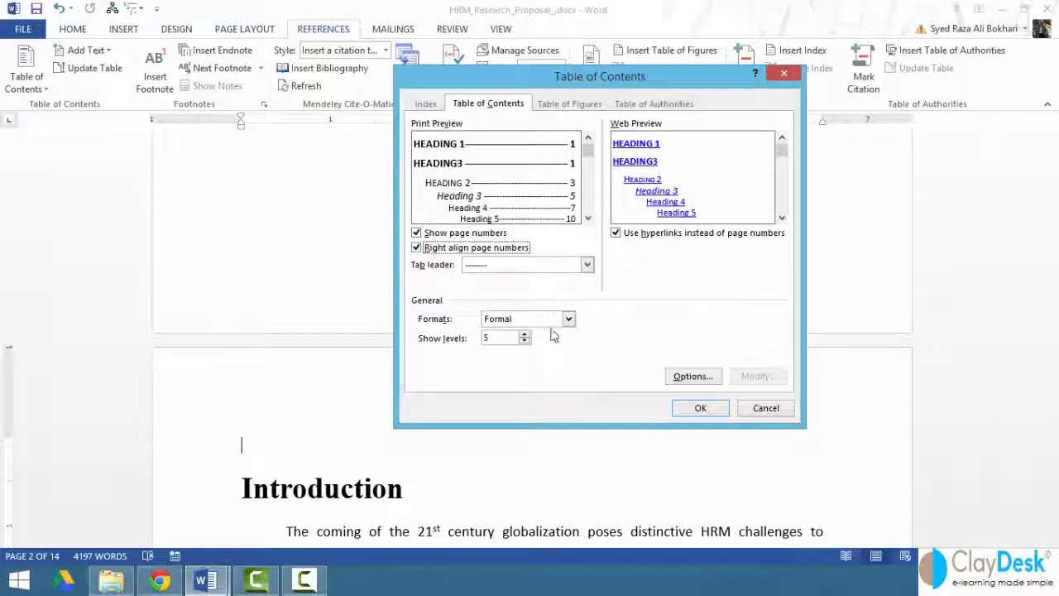
click(524, 342)
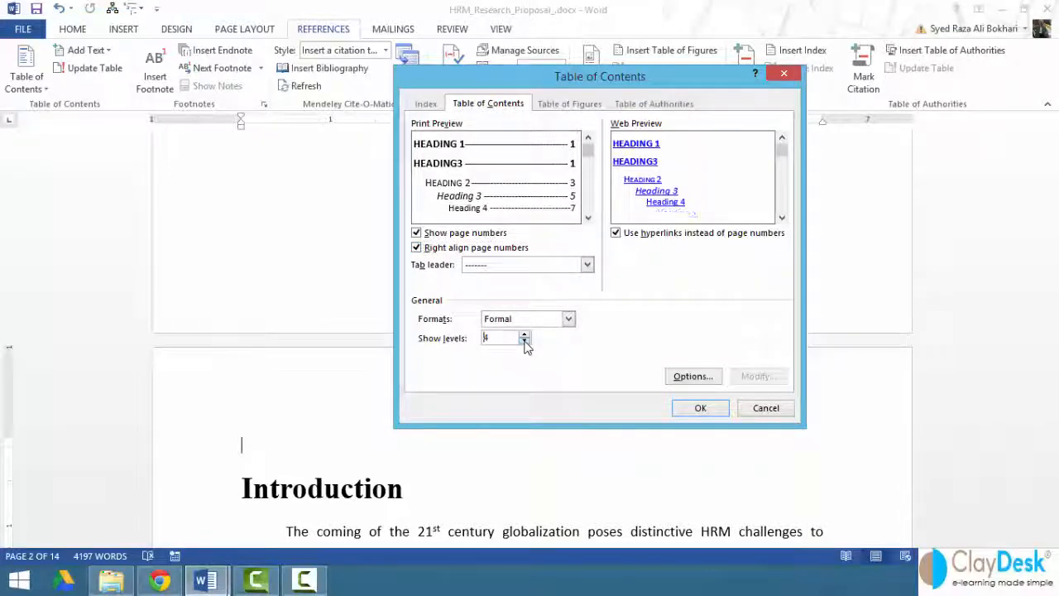
click(524, 342)
click(525, 341)
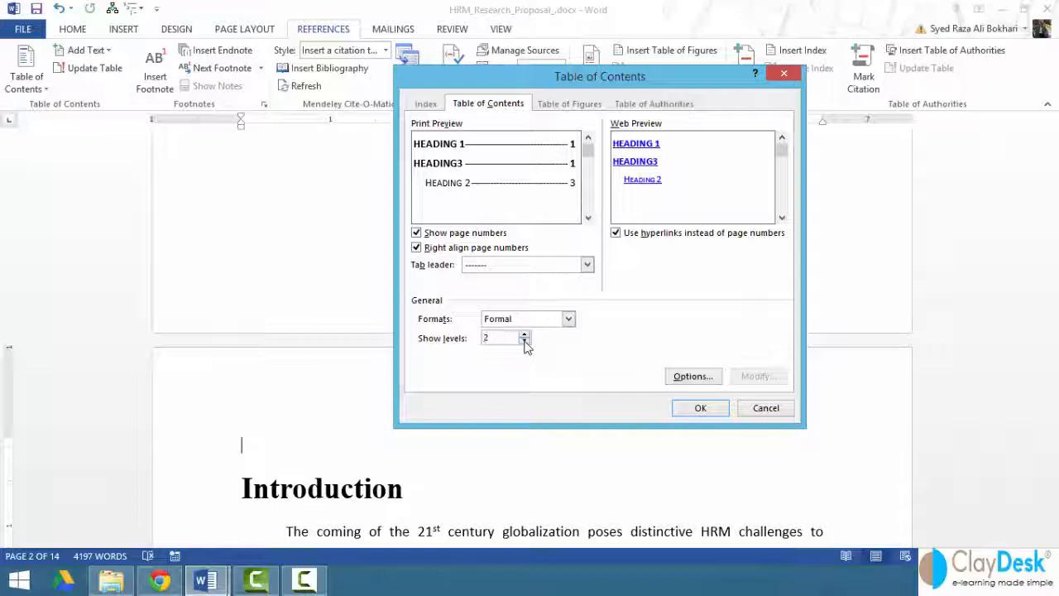
click(524, 336)
click(524, 336)
click(524, 336)
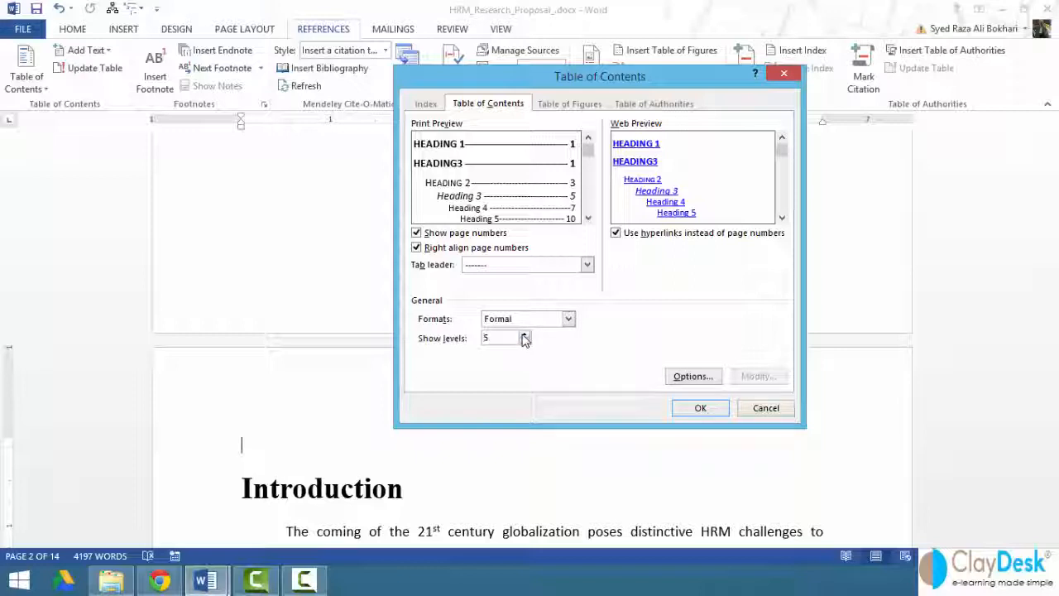
Include the Heading 6 style in the table of contents options as TOC level 6.
click(686, 379)
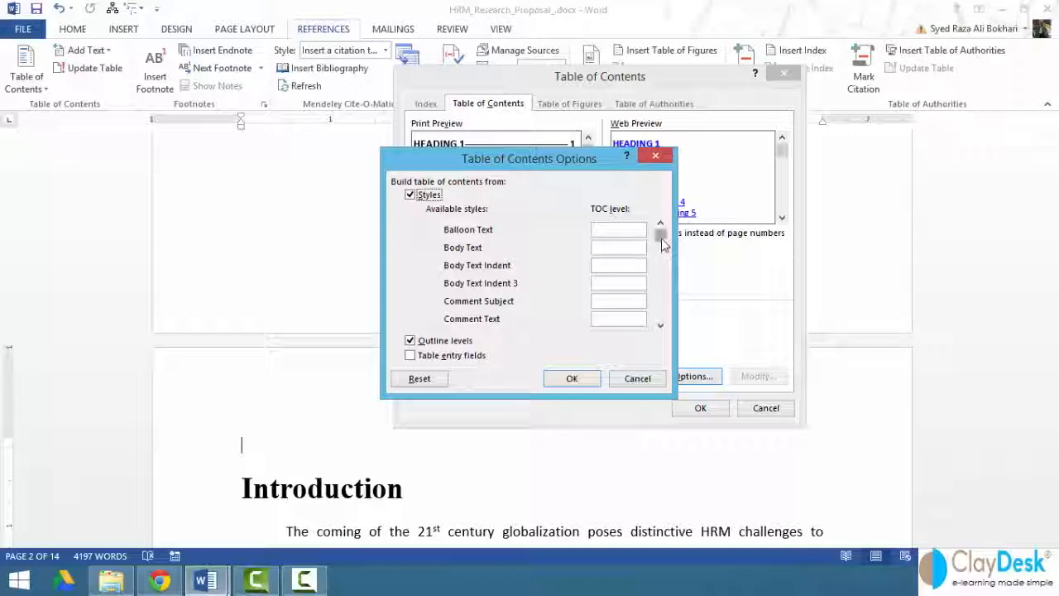
drag(661, 238, 660, 273)
click(660, 325)
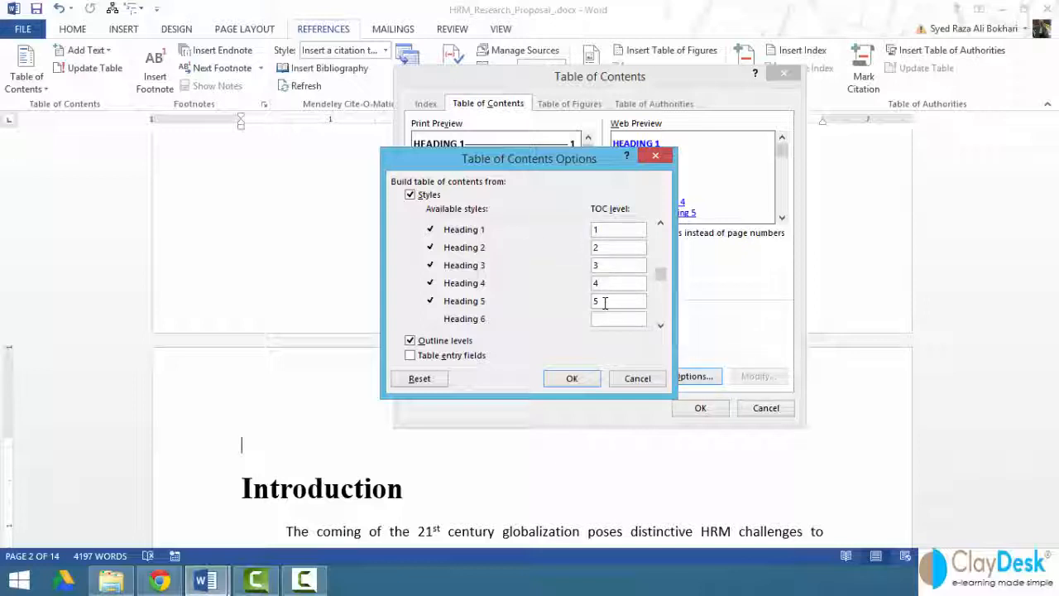
drag(516, 172, 243, 205)
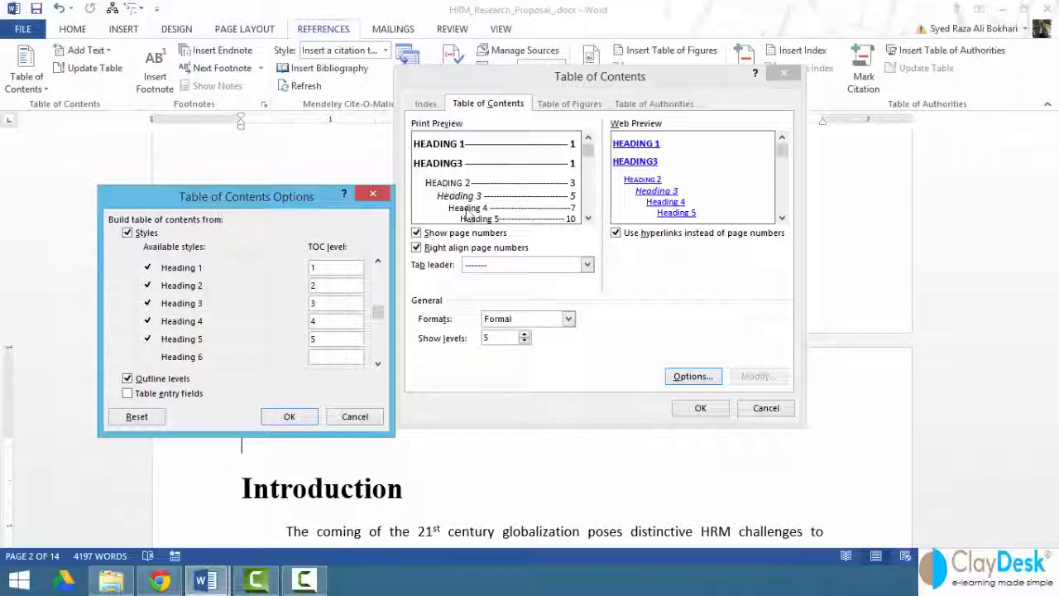
click(336, 356)
click(290, 416)
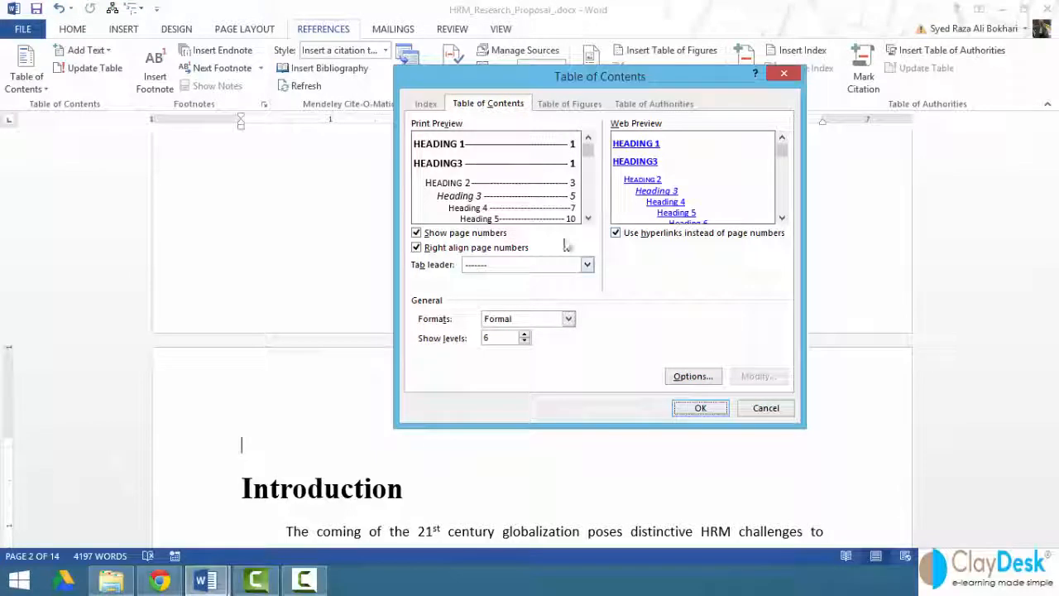
Check Heading 6 in the web and print previews and insert the table of contents above "Introduction".
click(782, 219)
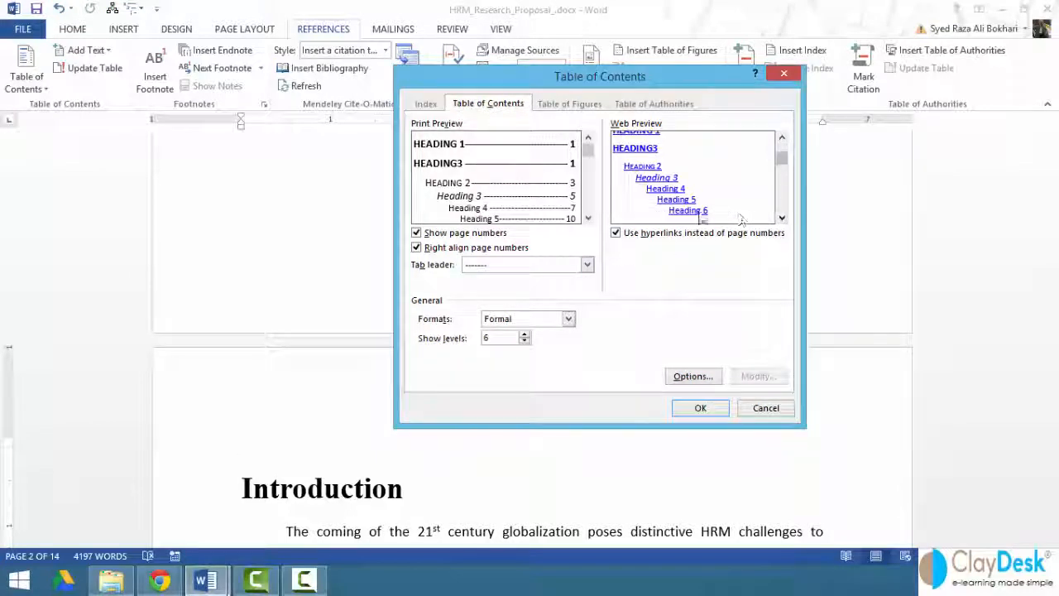
click(588, 220)
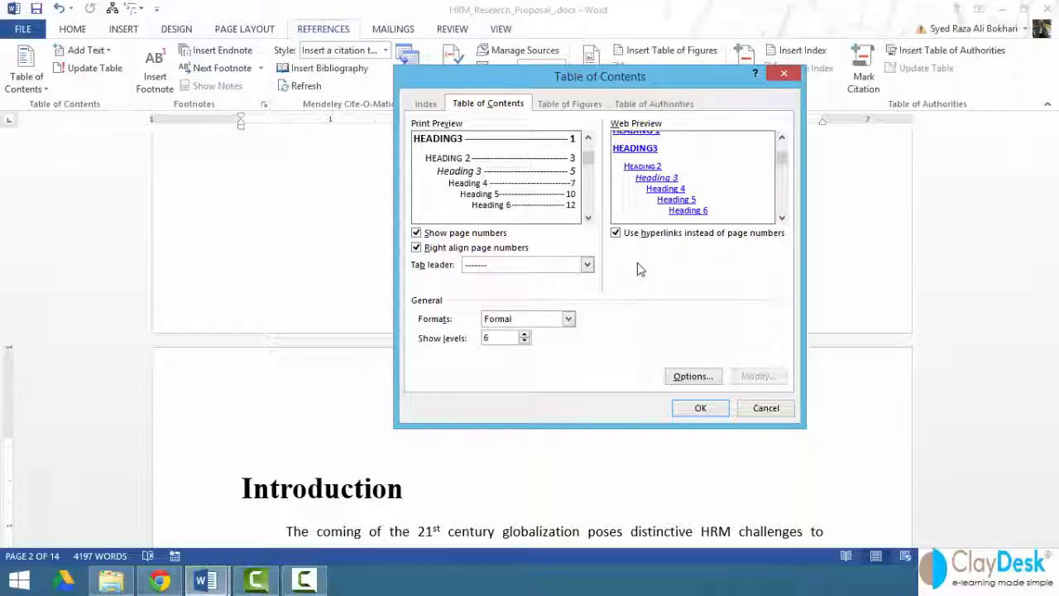
click(700, 408)
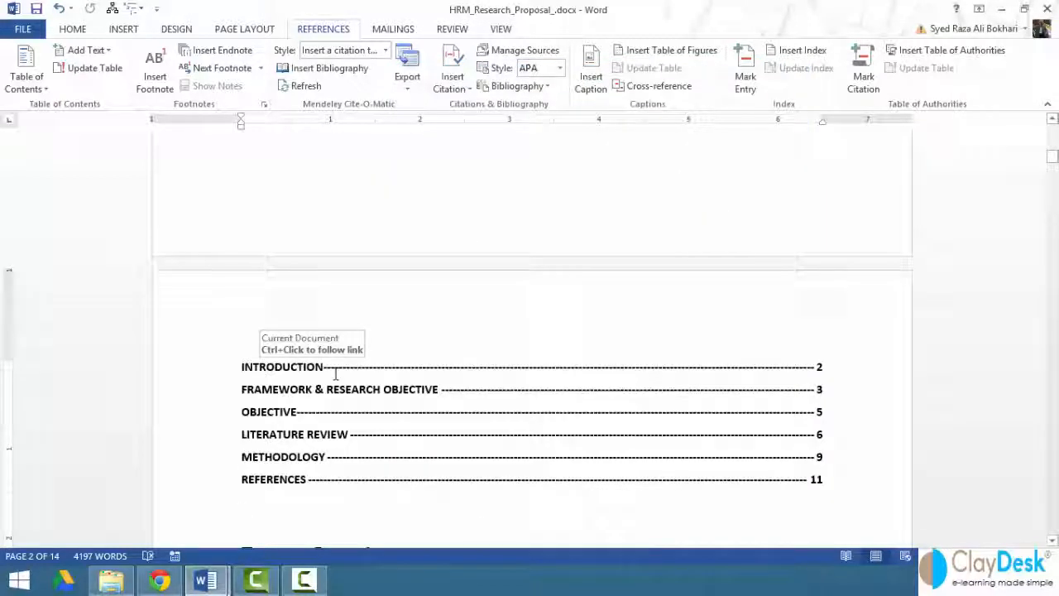
scroll(335, 374, down, 3)
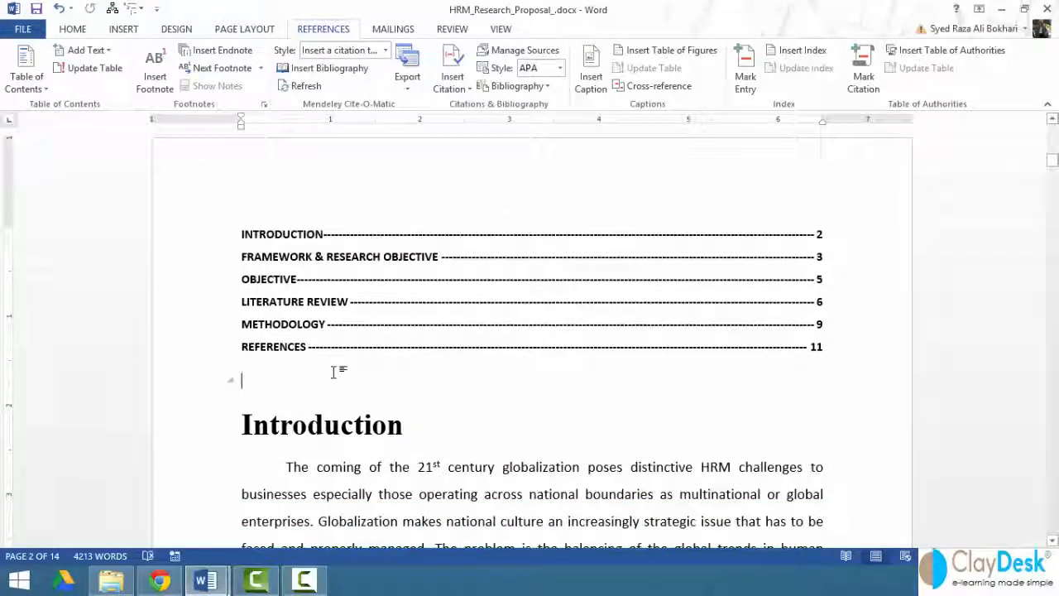
Follow the "Framework & Research Objective" entry's link to its section and return to the table of contents.
click(343, 294)
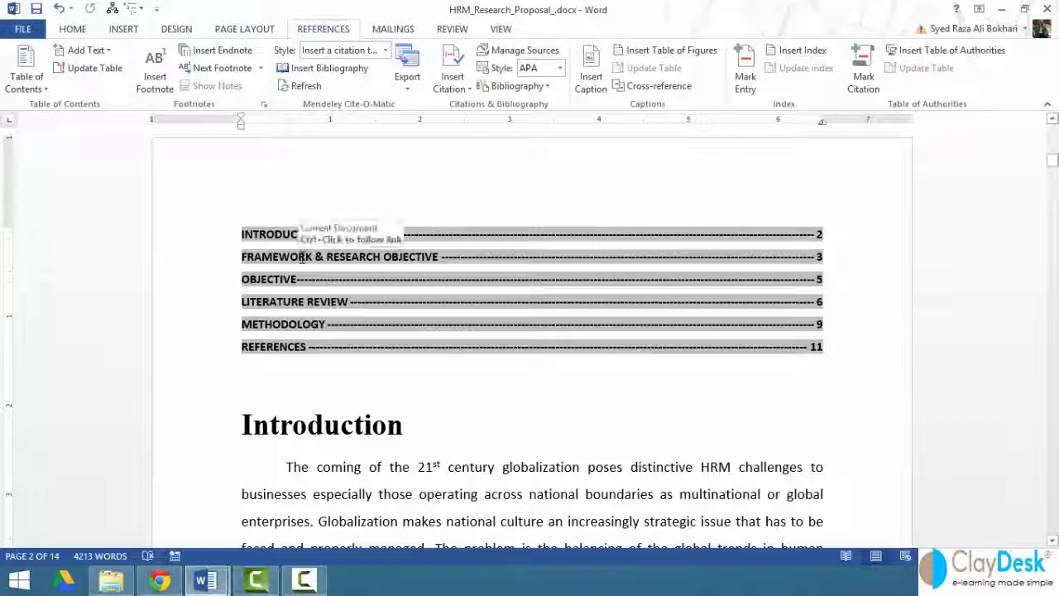
ctrl+click(348, 257)
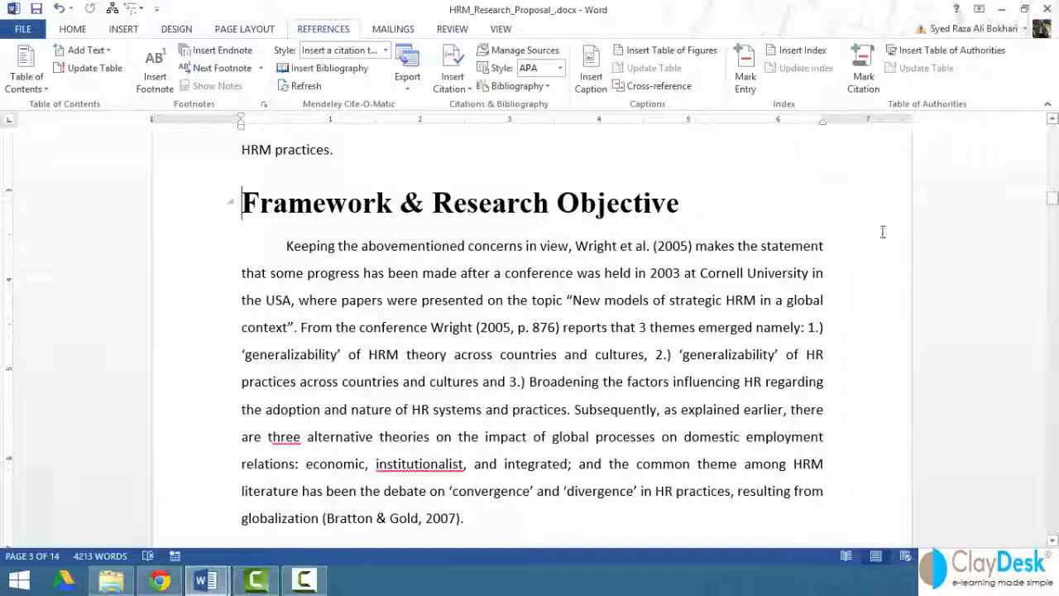
drag(1053, 200, 1052, 160)
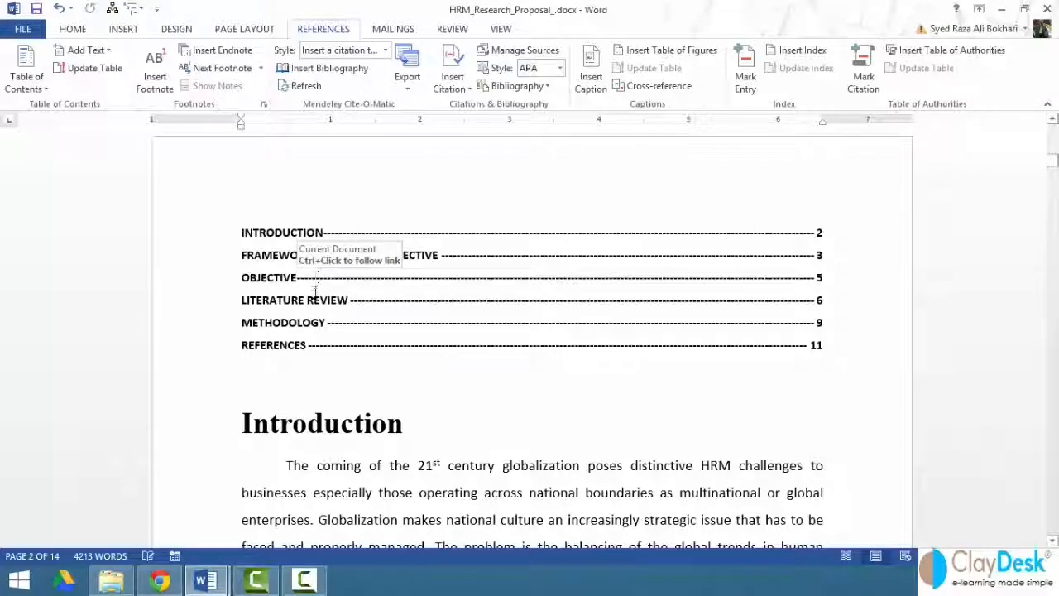